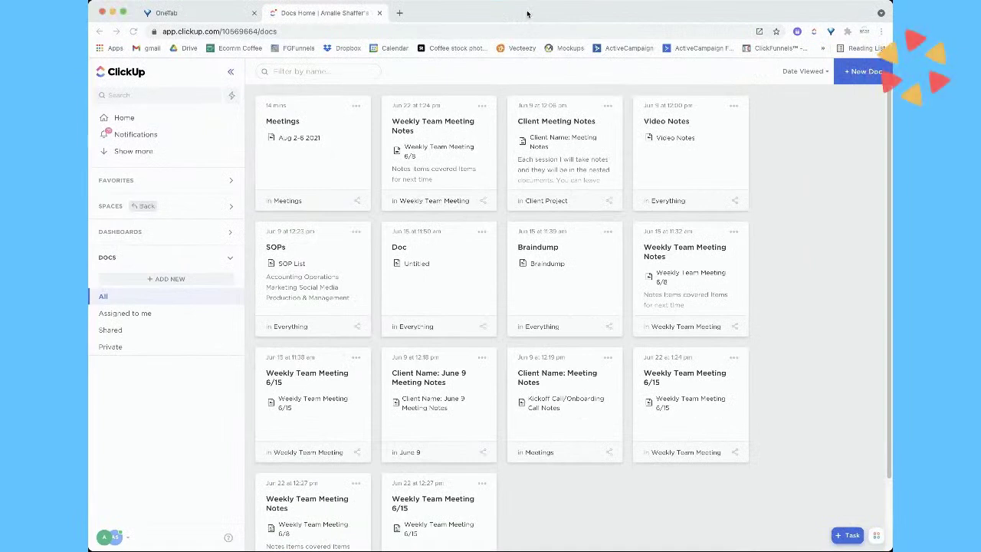
# Preview the Meetings doc from the Docs grid, then close it again
pyautogui.click(527, 13)
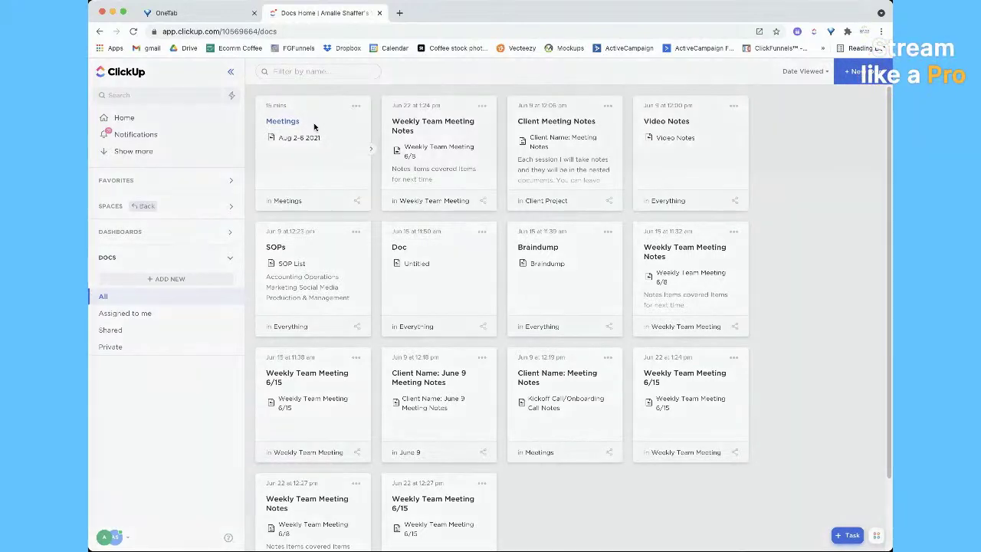
pyautogui.click(315, 127)
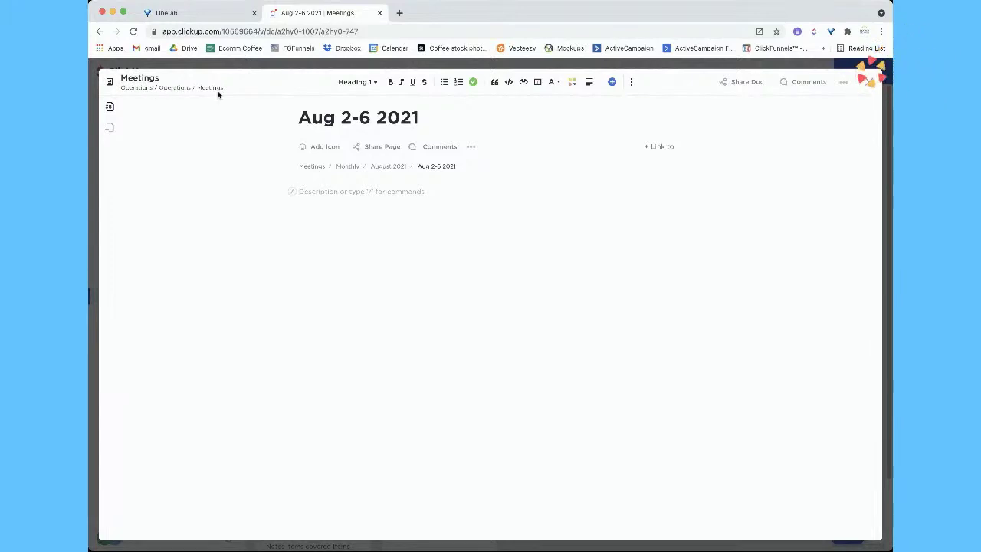
pyautogui.click(864, 83)
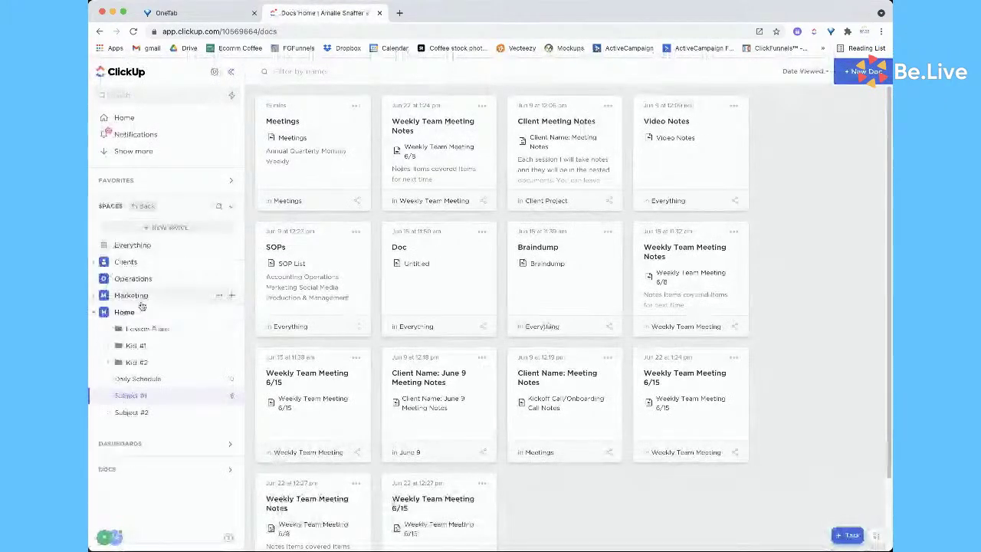
# Collapse Home and expand the Operations space and its Operations folder in the sidebar
pyautogui.click(93, 313)
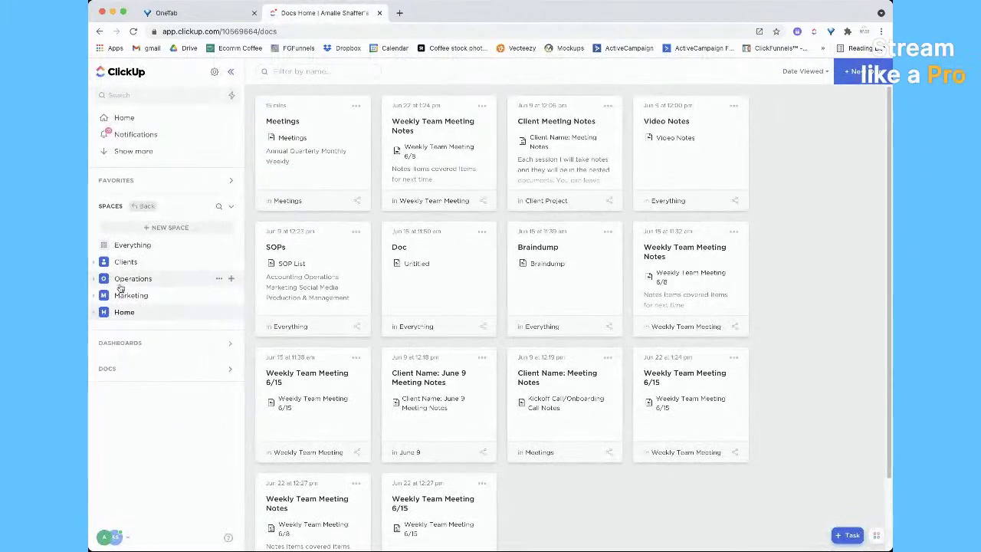
pyautogui.click(93, 281)
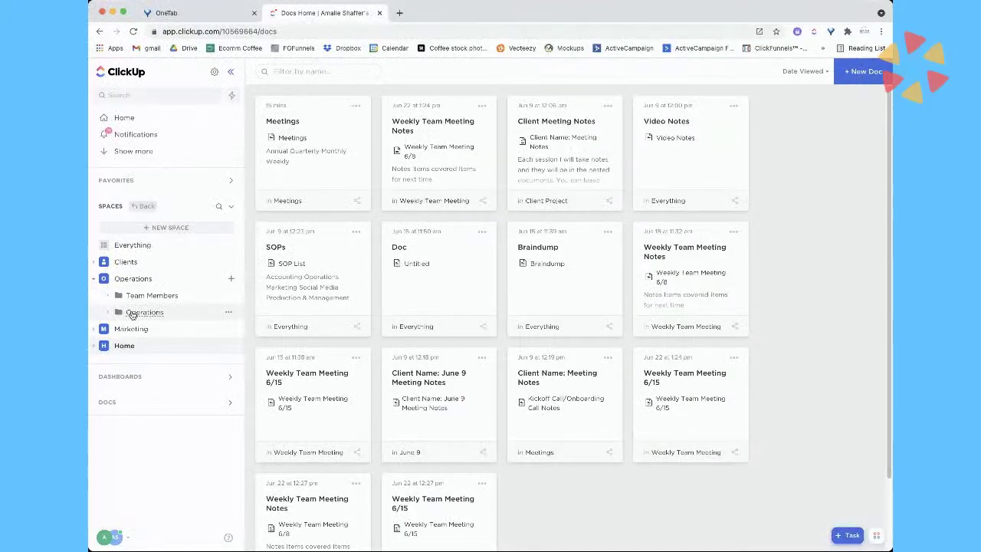
pyautogui.click(138, 312)
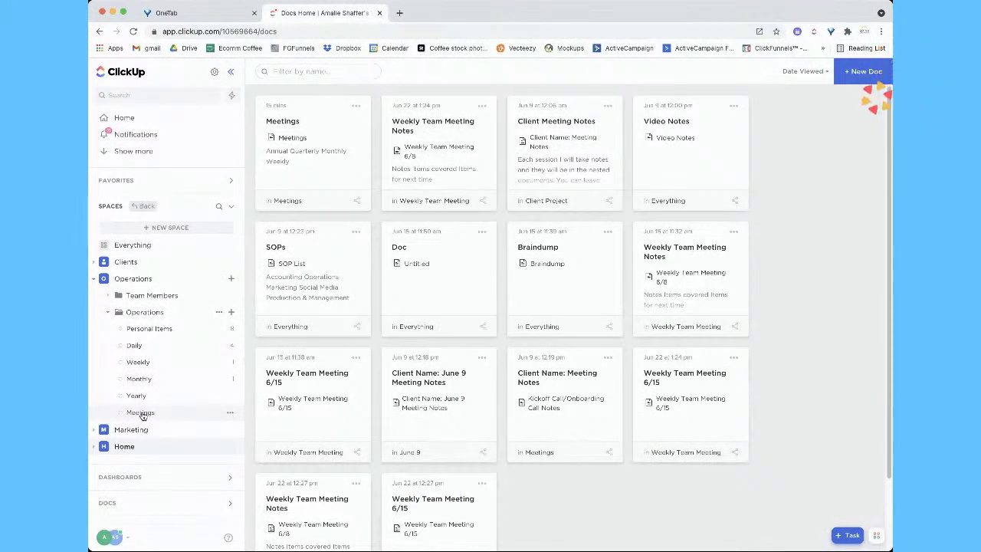
# In the Meetings doc, show the page tree and insert 'This our meetings for the year.' above Annual
pyautogui.click(309, 146)
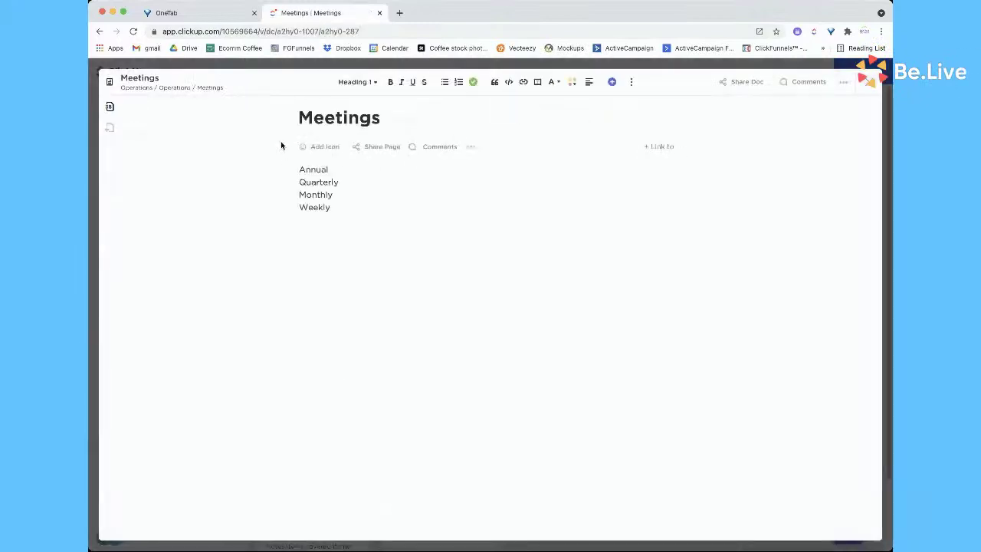
pyautogui.click(109, 108)
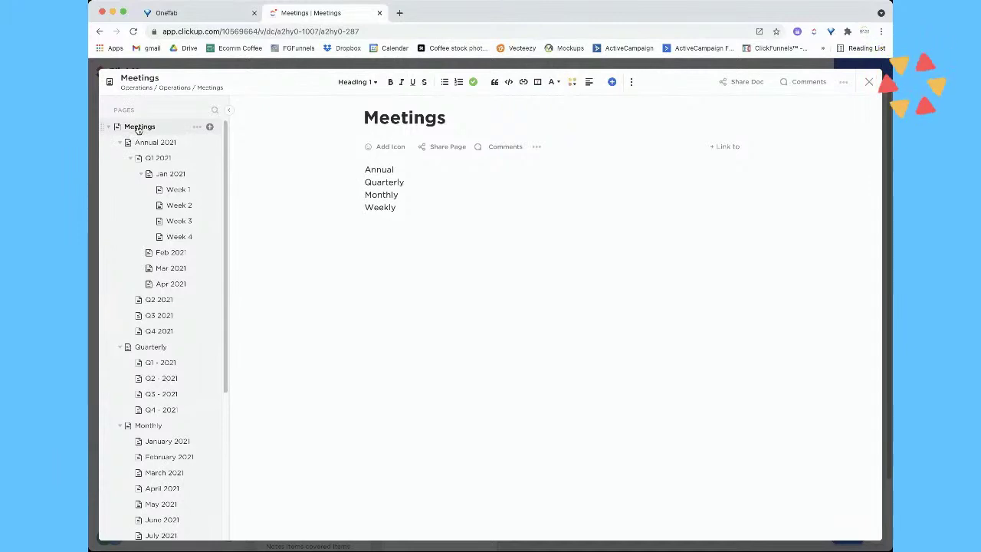
pyautogui.click(363, 169)
pyautogui.press('Return')
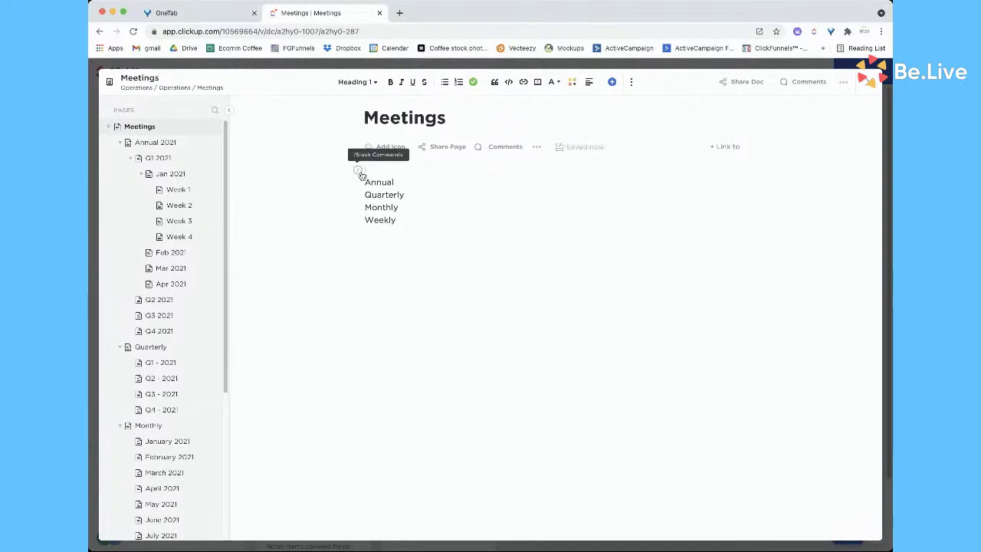
pyautogui.write('This ')
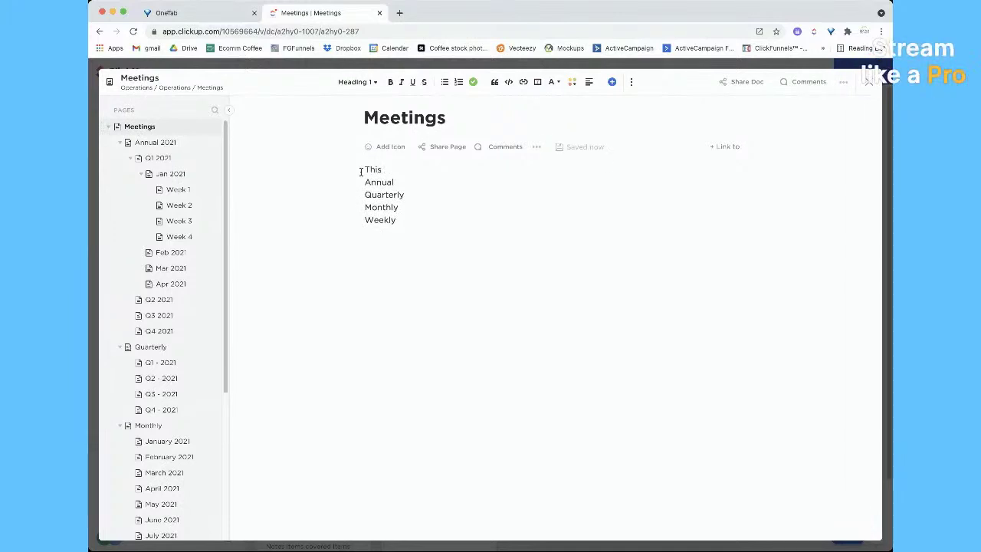
pyautogui.write('ourmeeti')
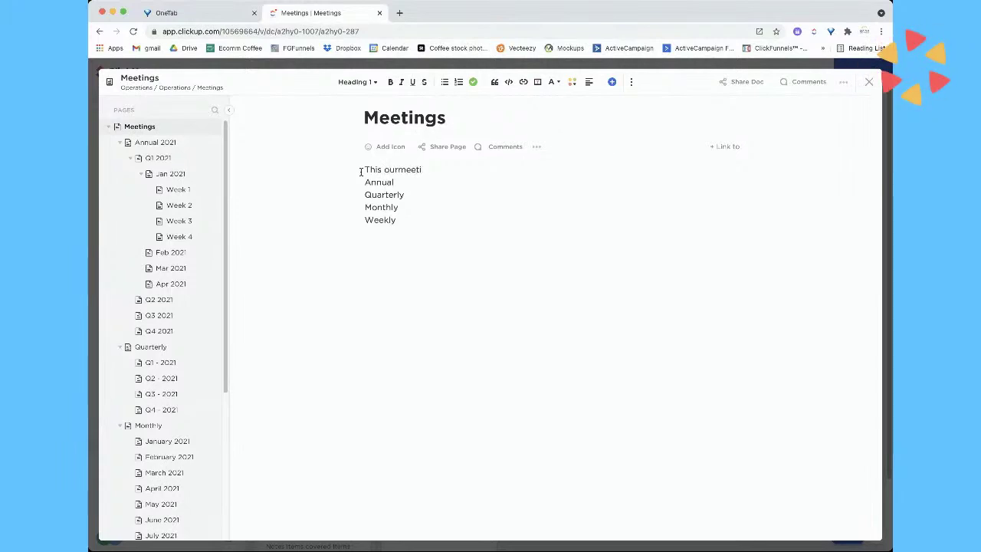
pyautogui.press('BackSpace')
pyautogui.press('BackSpace')
pyautogui.press('BackSpace')
pyautogui.press('BackSpace')
pyautogui.press('BackSpace')
pyautogui.write(' meetings for the year.')
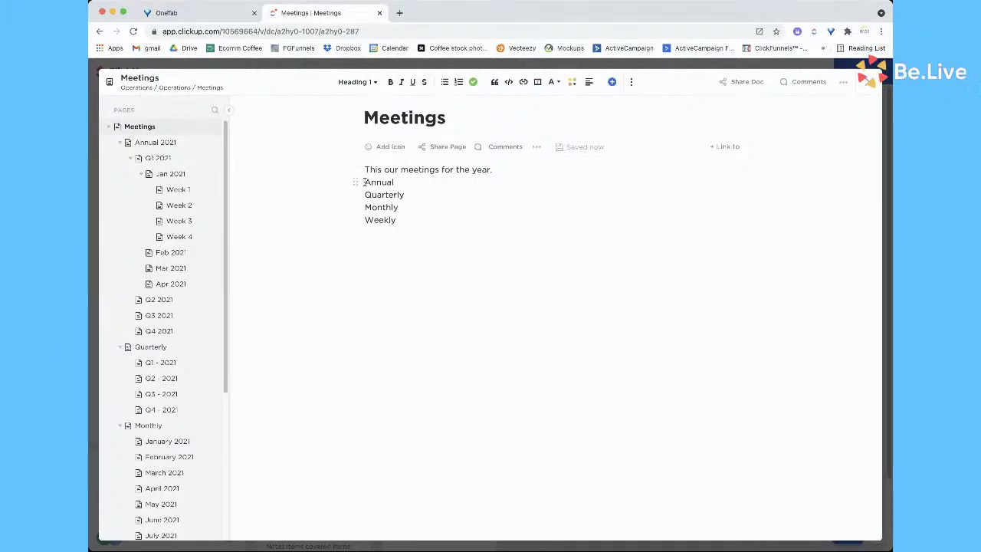
pyautogui.click(365, 181)
pyautogui.press('Return')
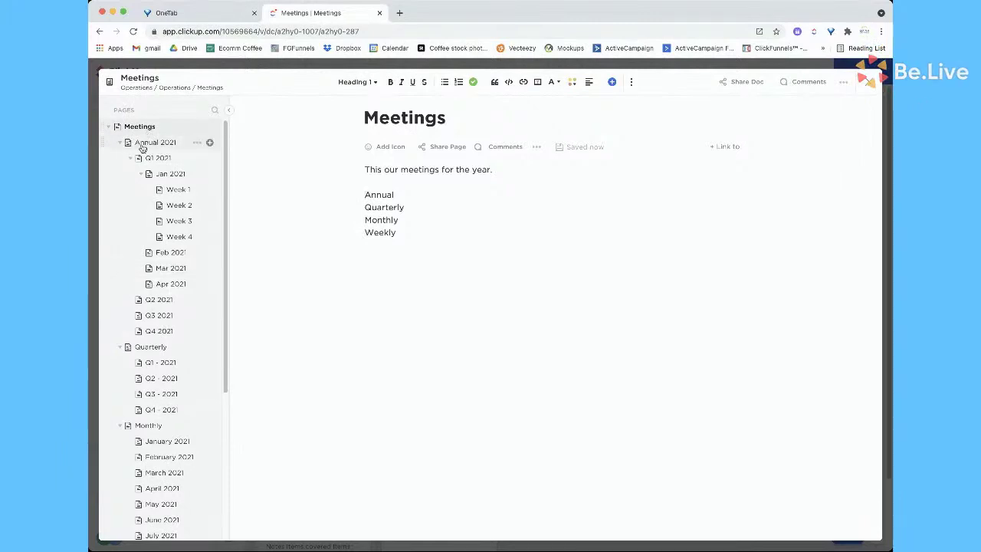
# On the Annual 2021 page, type the quarter lines Q1 and Q2 onward with a blank line above
pyautogui.click(142, 145)
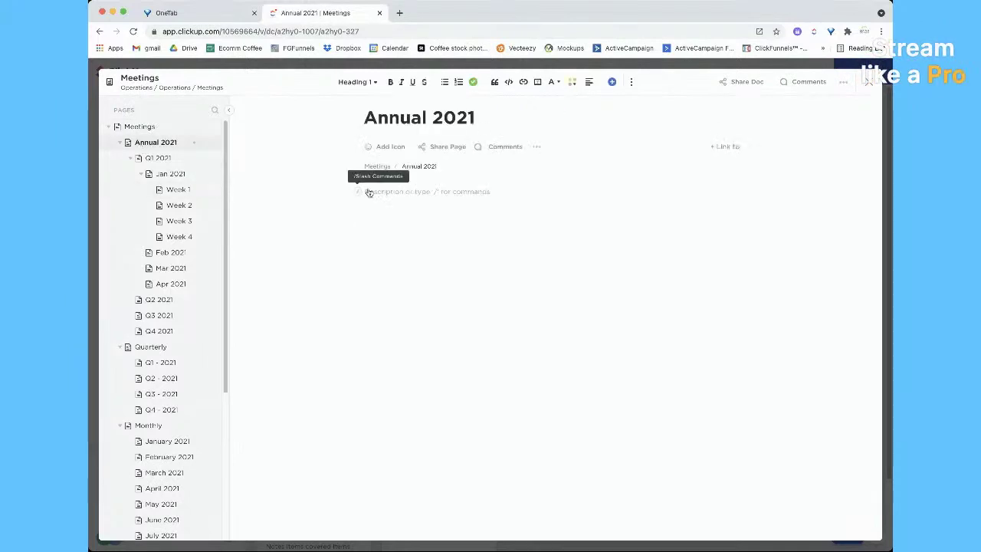
pyautogui.click(387, 191)
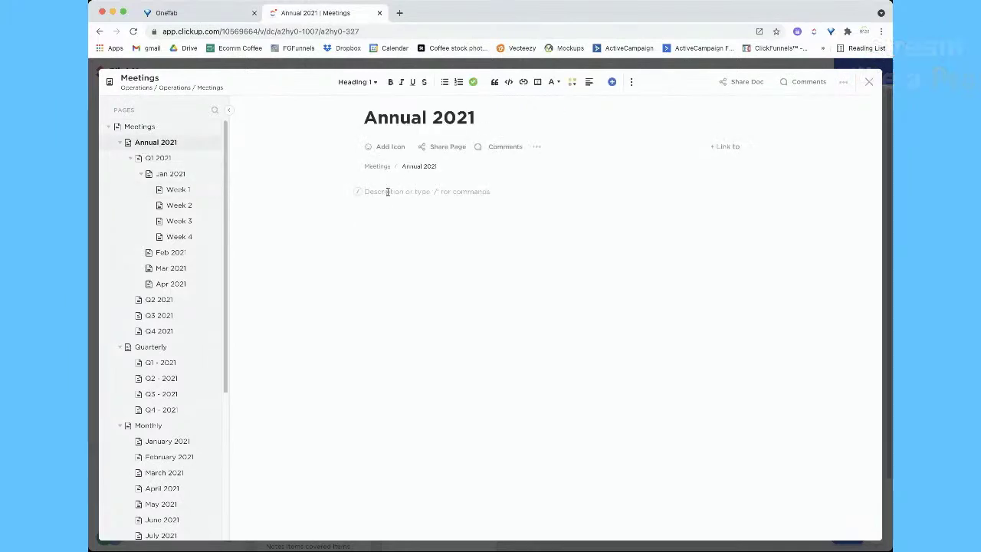
pyautogui.write('Q1')
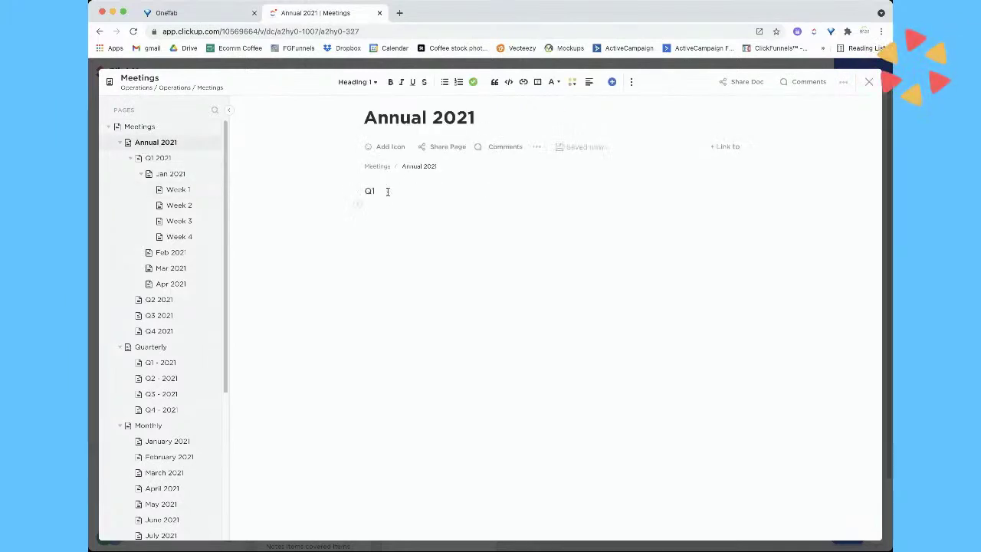
pyautogui.press('Return')
pyautogui.write('Q2 ')
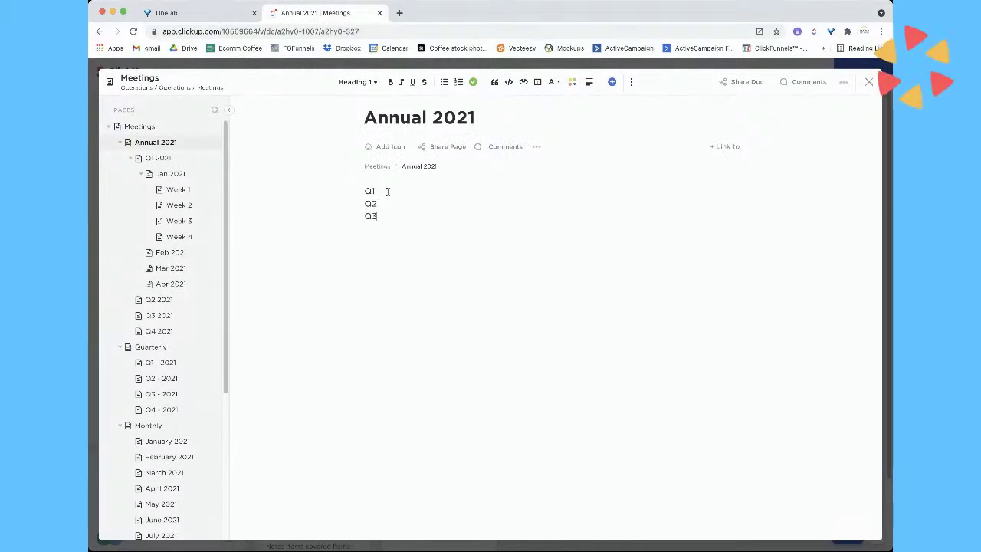
pyautogui.write('Q4')
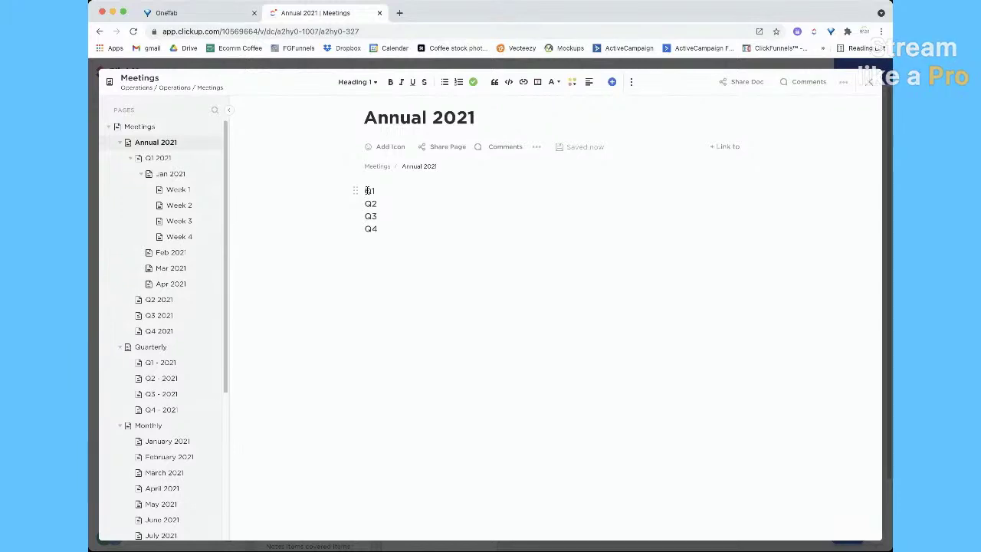
pyautogui.click(365, 190)
pyautogui.press('Return')
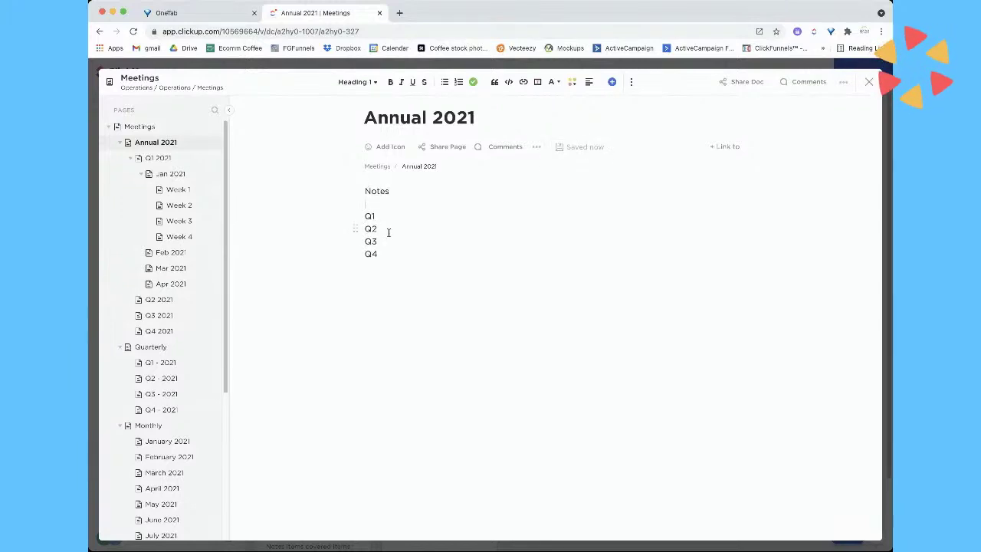
# Link the Q1 text to the copied Q1 2021 page address
pyautogui.moveTo(145, 158)
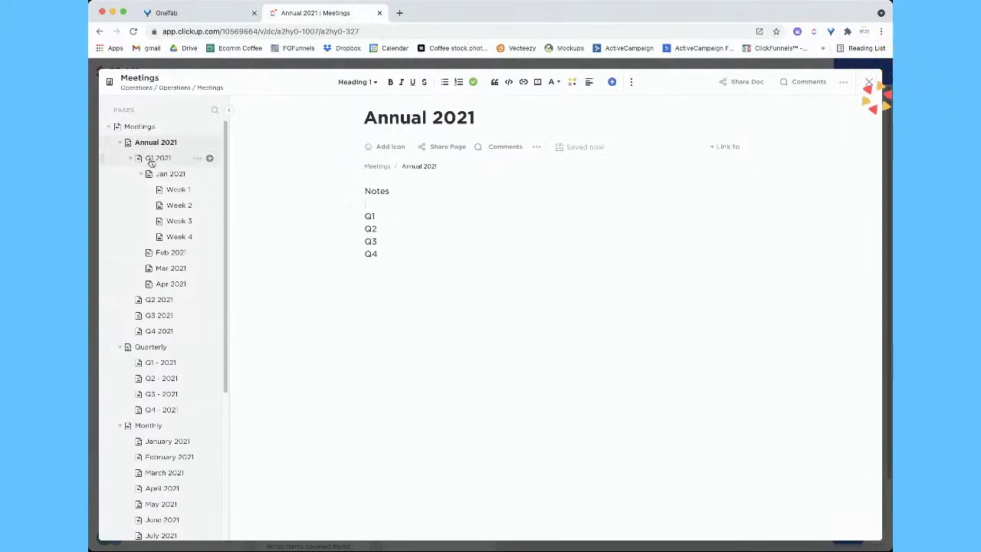
pyautogui.click(196, 158)
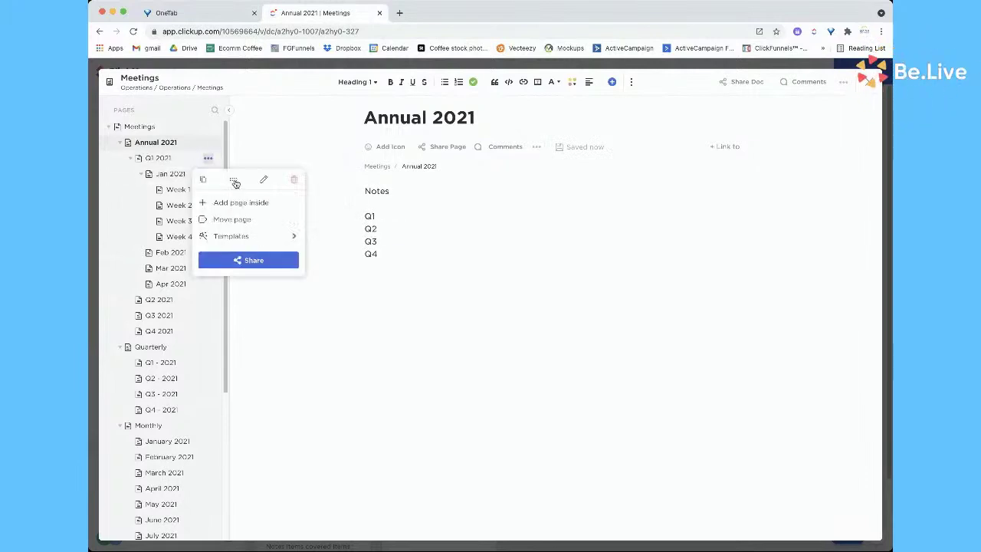
pyautogui.click(337, 205)
pyautogui.moveTo(385, 215); pyautogui.dragTo(361, 218)
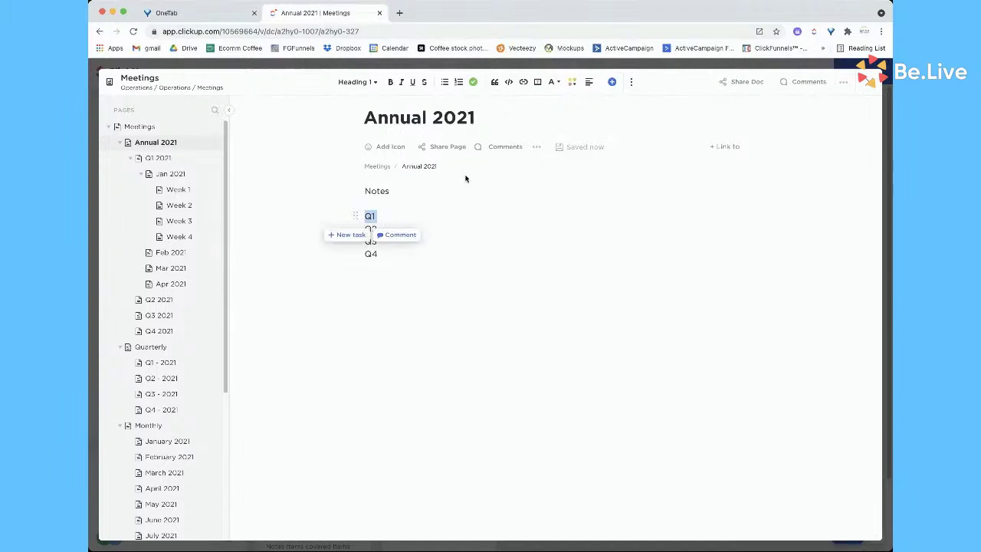
pyautogui.click(522, 83)
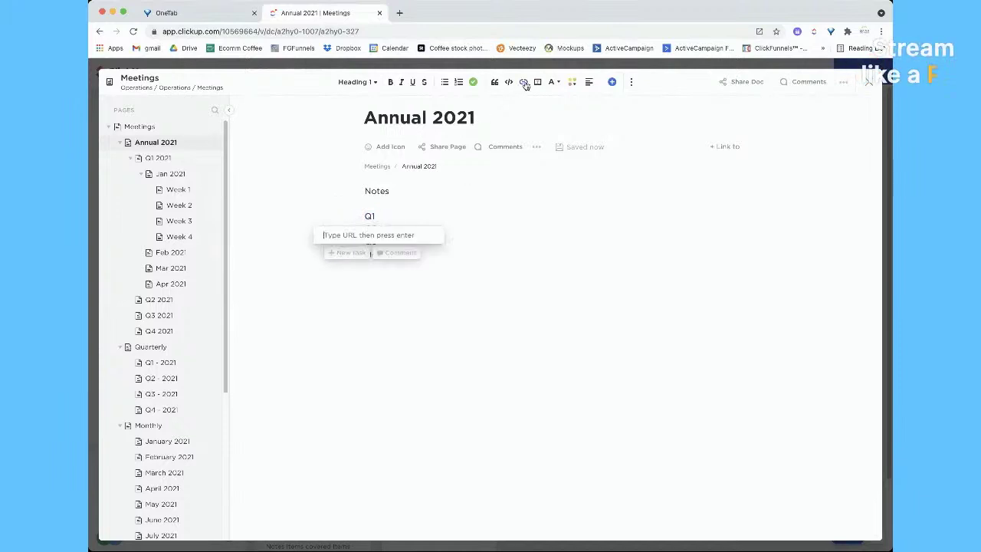
pyautogui.press('Return')
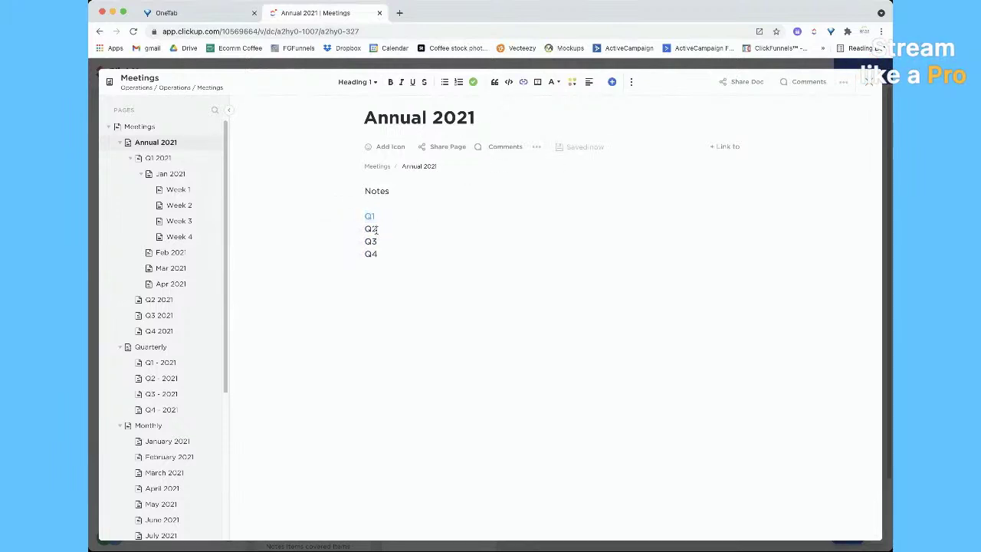
# Link the Q2 text to the Q2 2021 page, then follow the Q1 link
pyautogui.moveTo(375, 229); pyautogui.dragTo(358, 227)
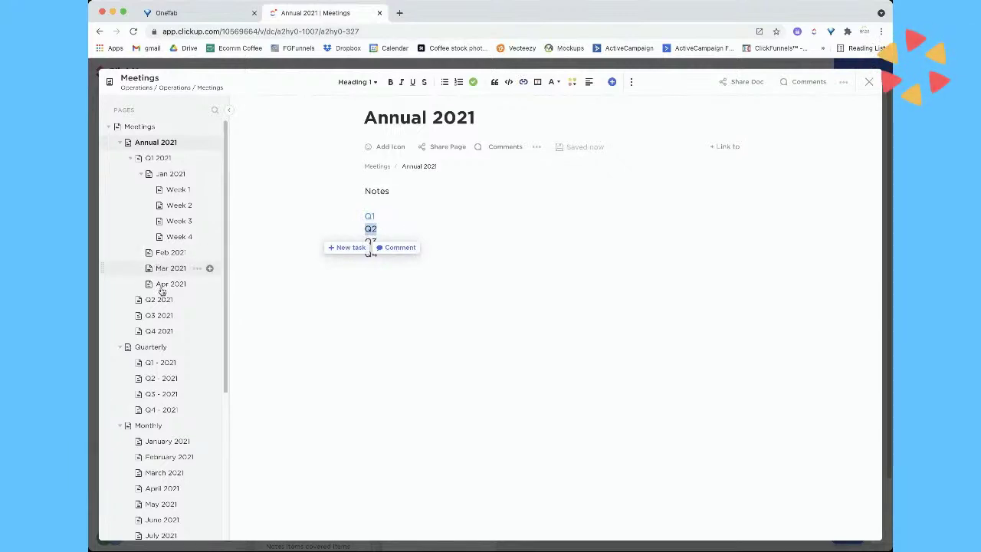
pyautogui.click(196, 301)
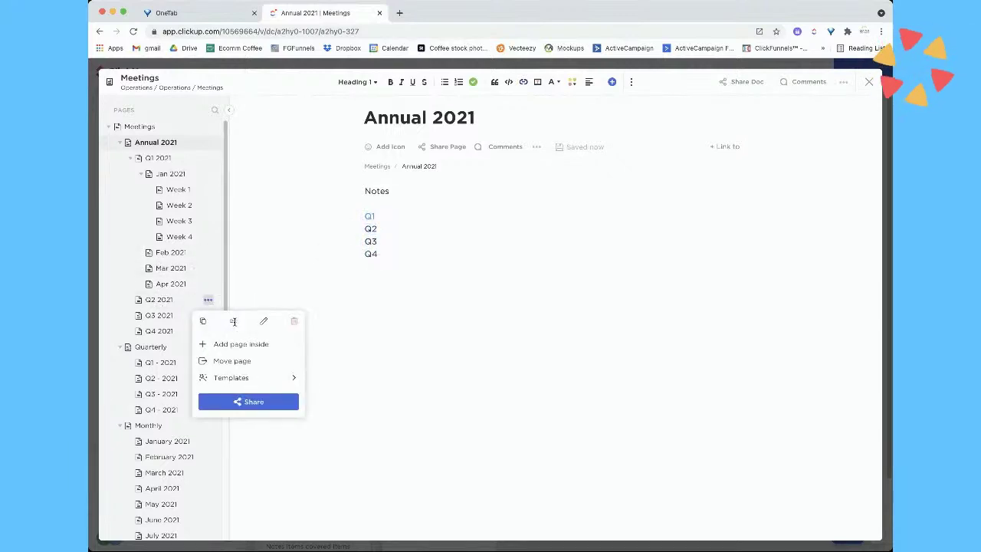
pyautogui.click(389, 245)
pyautogui.doubleClick(375, 228)
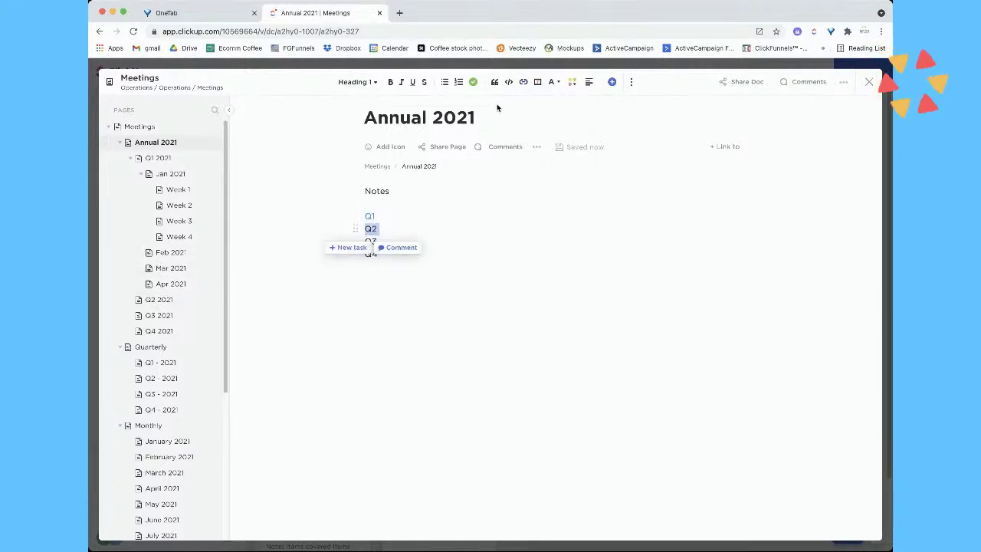
pyautogui.hotkey('ctrl', 'k')
pyautogui.hotkey('ctrl', 'v')
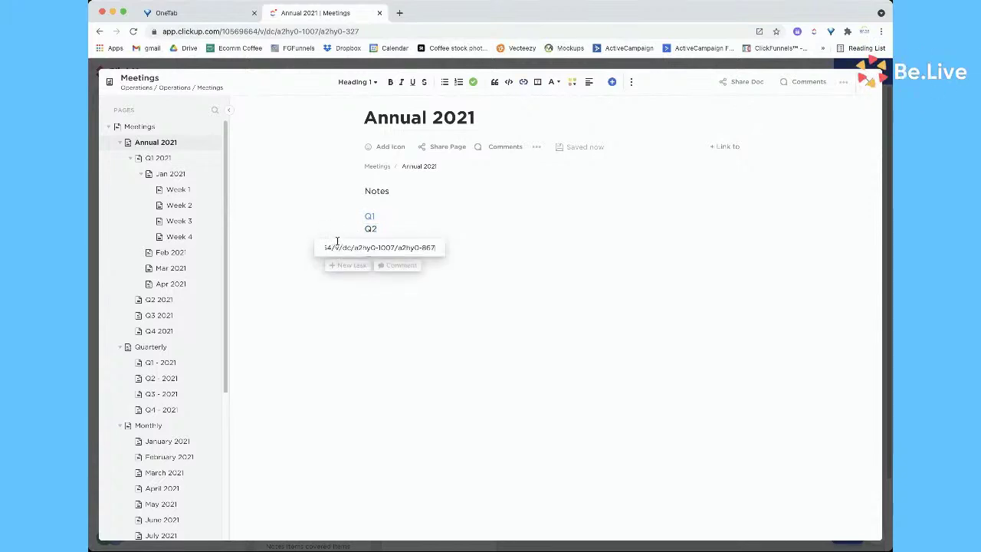
pyautogui.press('Return')
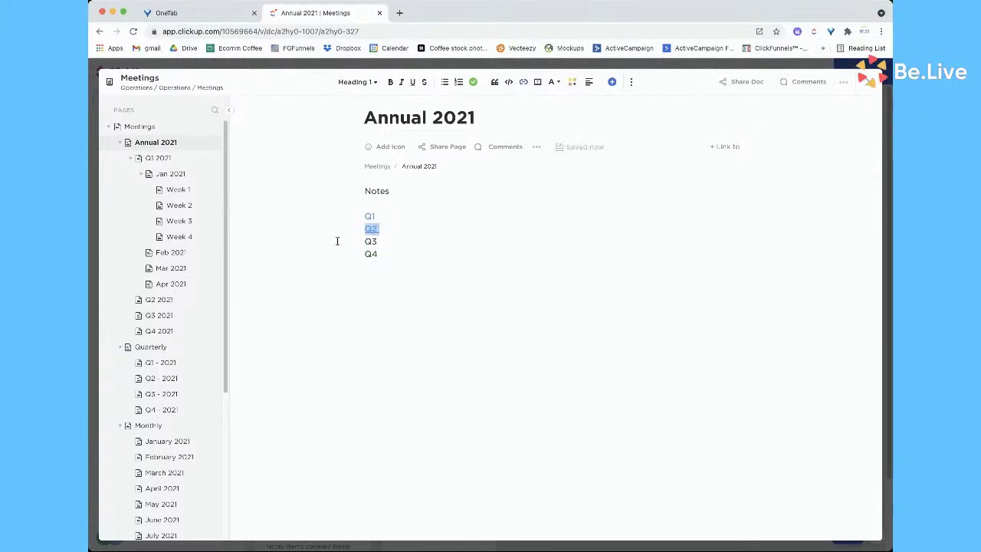
pyautogui.click(368, 217)
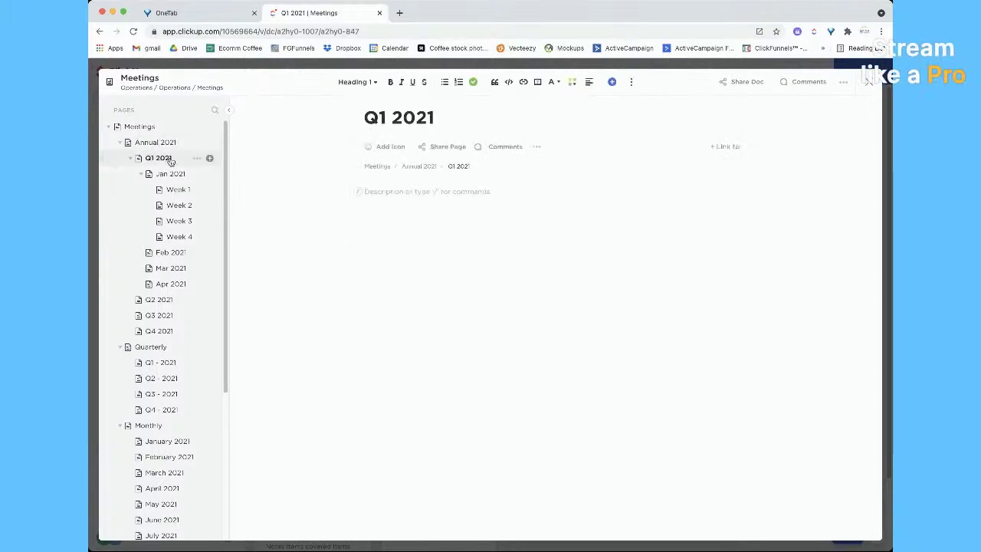
# On Q1 2021, type Notes followed by Jan, Feb, Mar and Apr on separate lines
pyautogui.click(406, 194)
pyautogui.write('Notes')
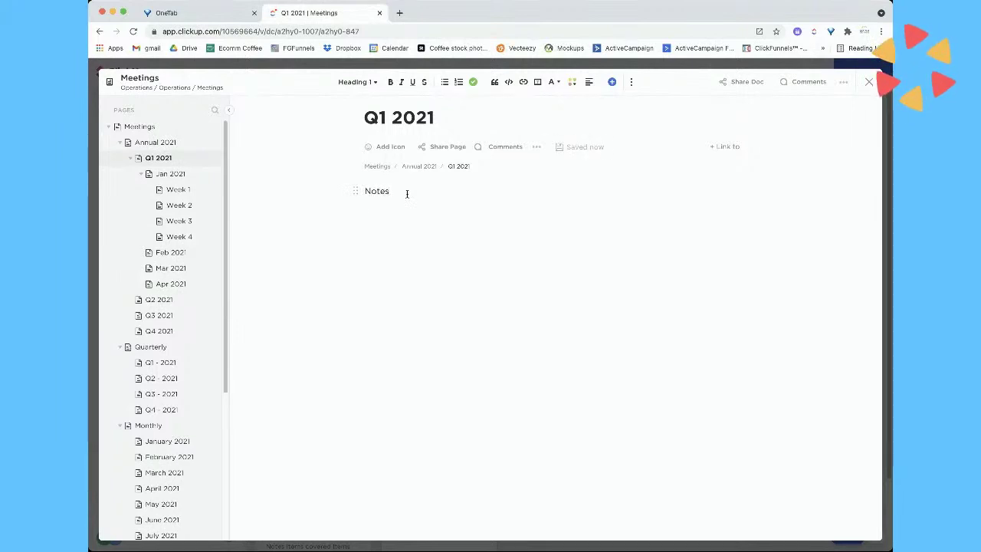
pyautogui.press('Return')
pyautogui.write('JanFeb Ma')
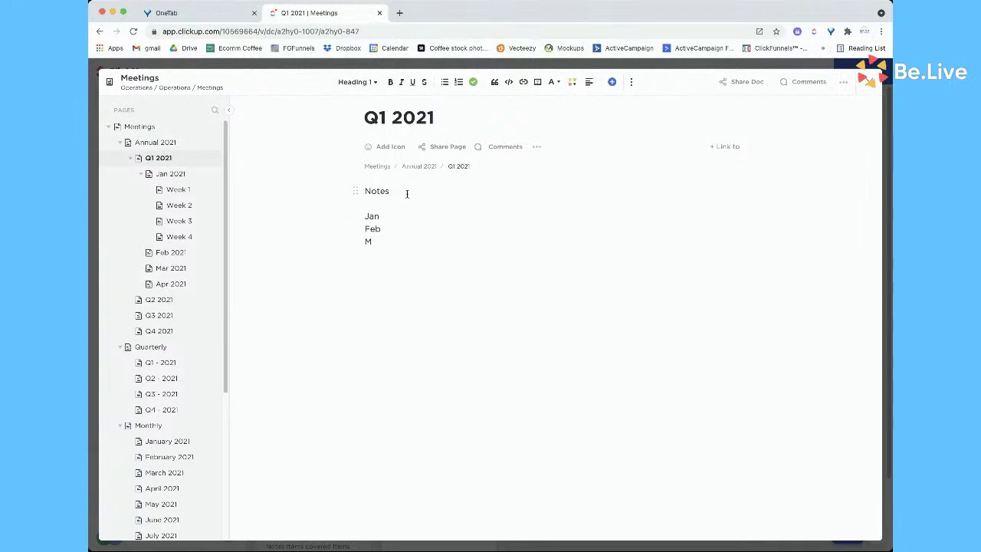
pyautogui.write('ar')
pyautogui.press('Return')
pyautogui.write('Apr')
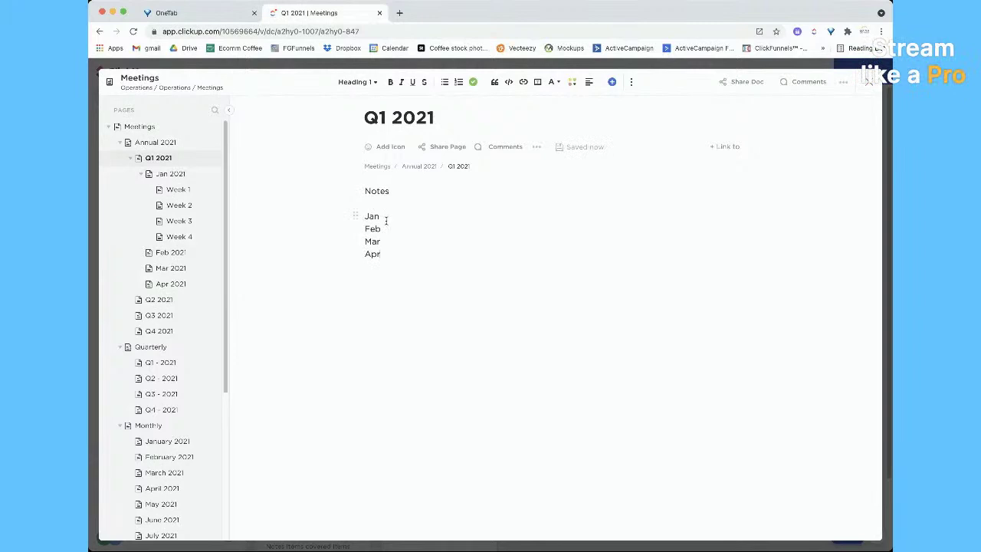
# Turn Jan into a link with the pasted page address, then go to the Jan 2021 page
pyautogui.moveTo(374, 216); pyautogui.dragTo(364, 217)
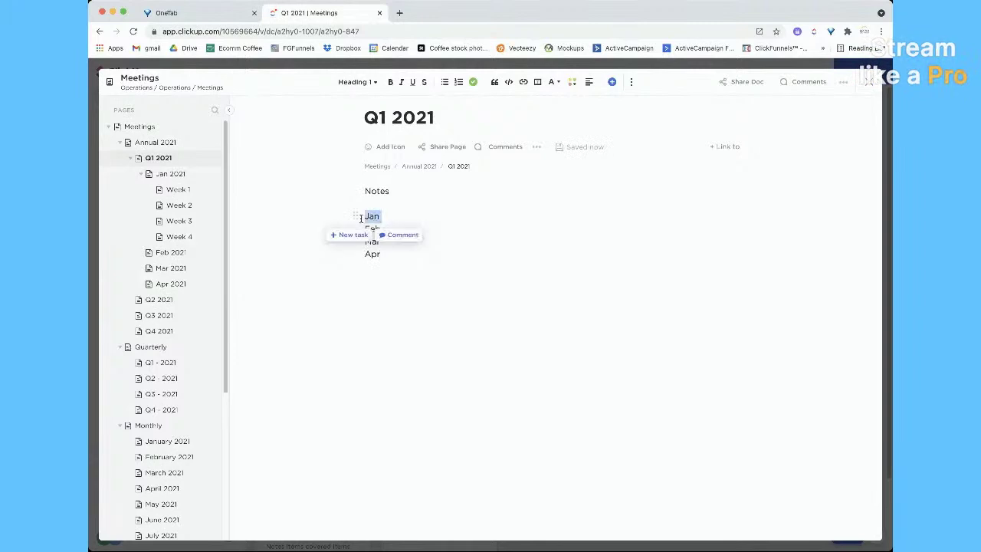
pyautogui.click(197, 176)
pyautogui.click(236, 198)
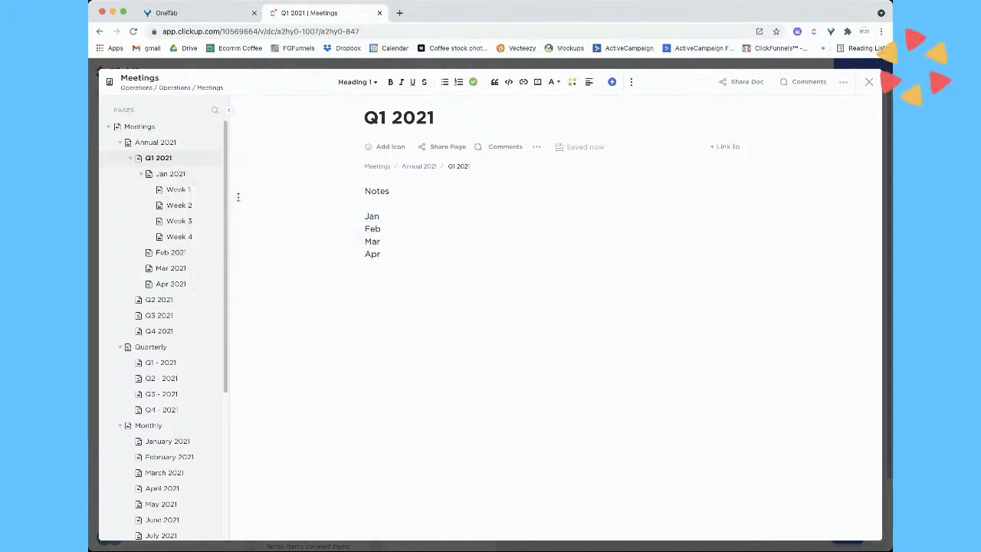
pyautogui.click(198, 174)
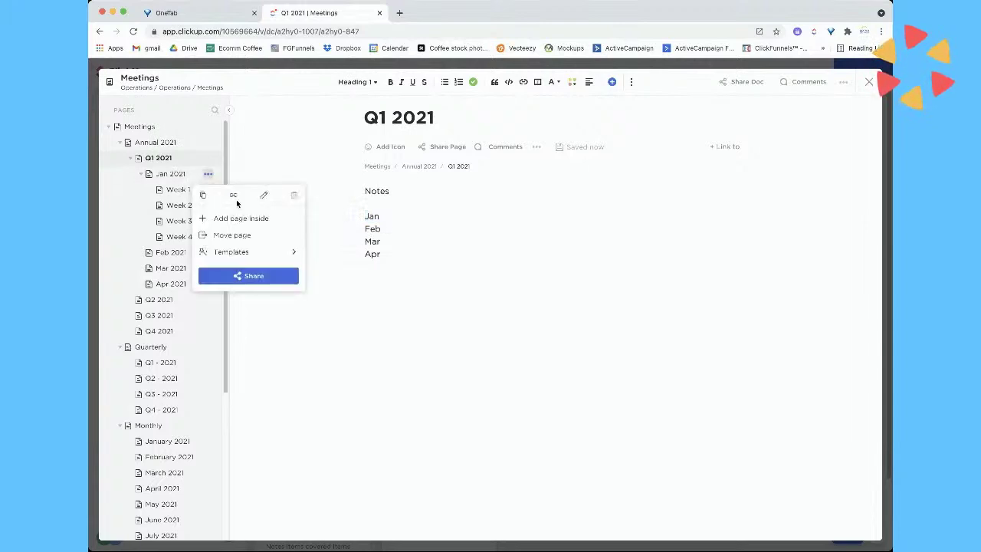
pyautogui.click(364, 216)
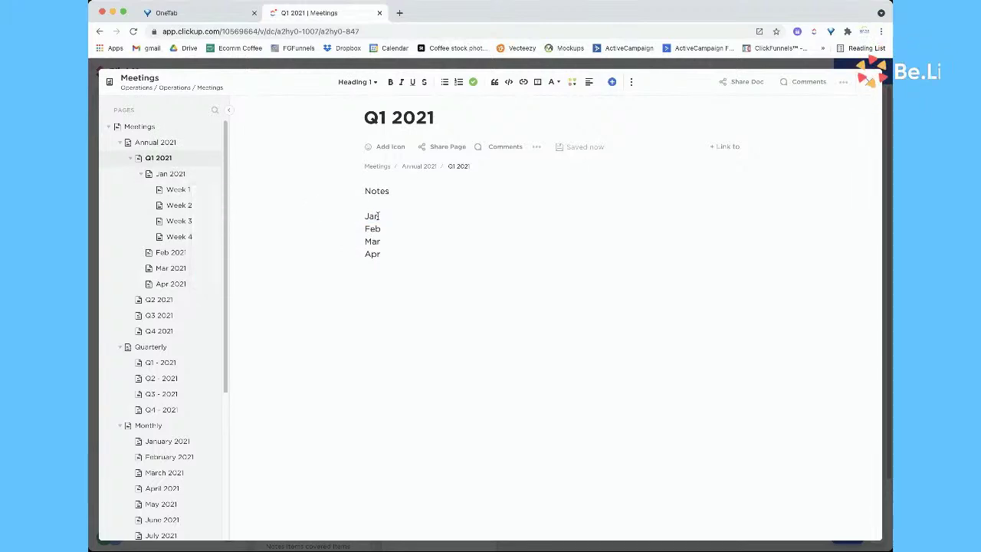
pyautogui.moveTo(379, 216); pyautogui.dragTo(360, 218)
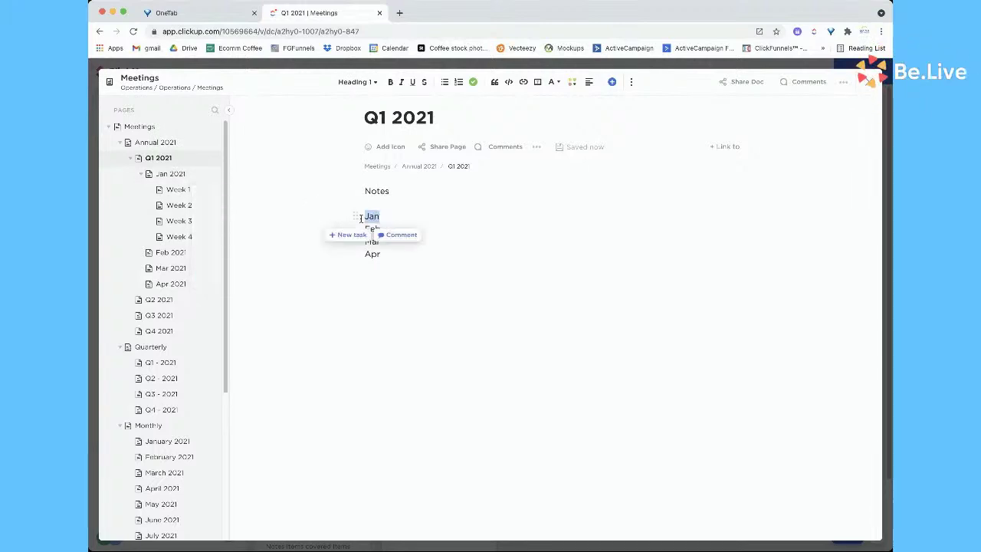
pyautogui.click(525, 82)
pyautogui.hotkey('ctrl', 'v')
pyautogui.press('Return')
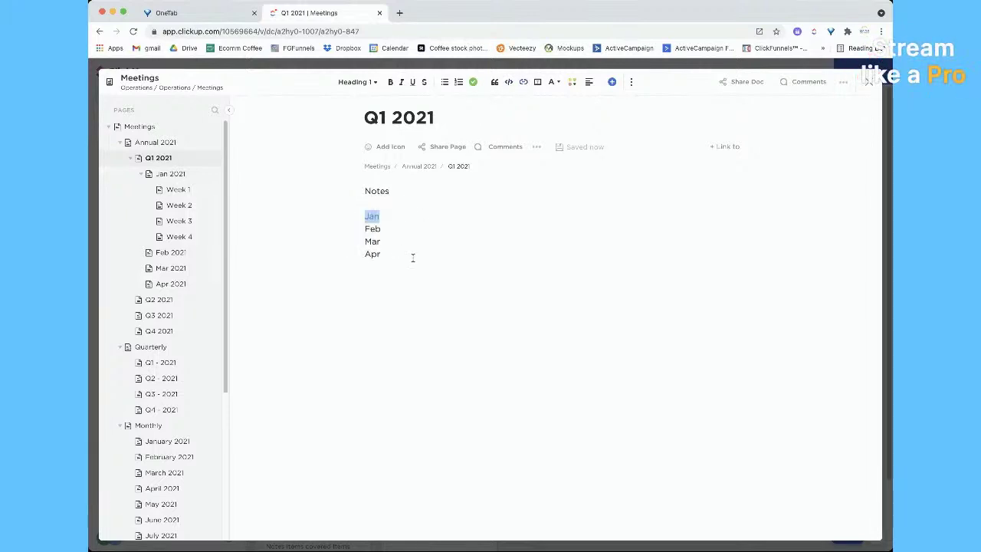
pyautogui.click(178, 190)
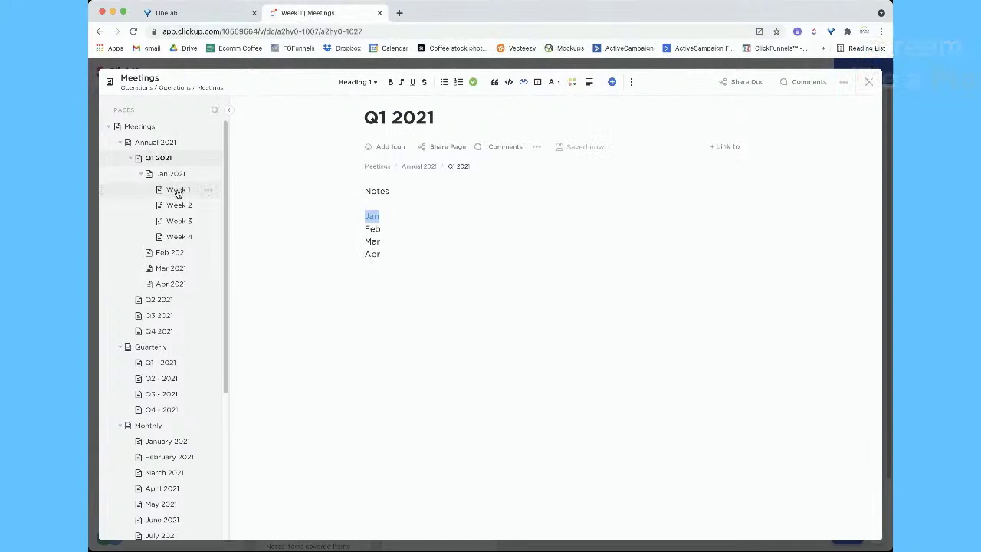
pyautogui.click(174, 174)
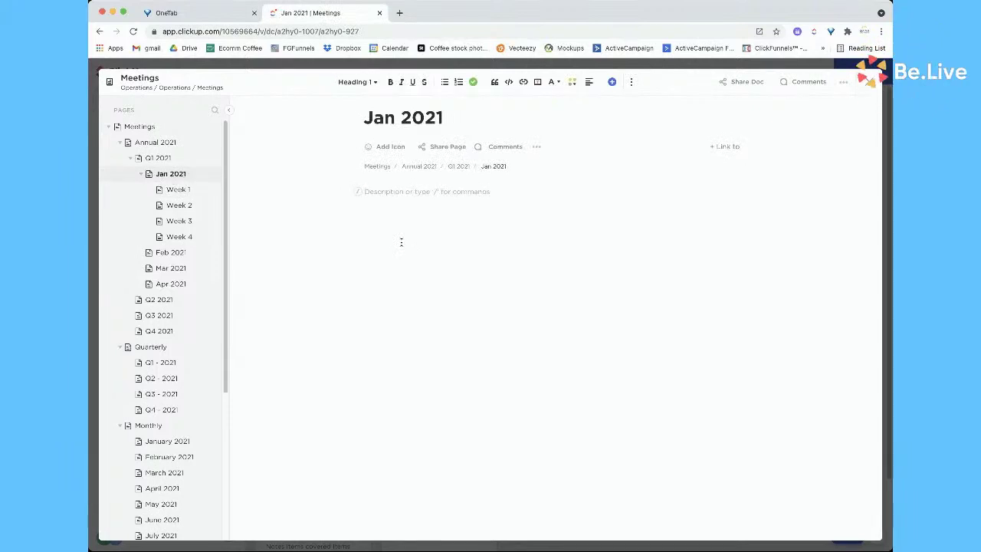
# Write Week 1, Week 2, Week 3 and Week 4 on separate lines of the Jan 2021 page
pyautogui.write('Week 1  ')
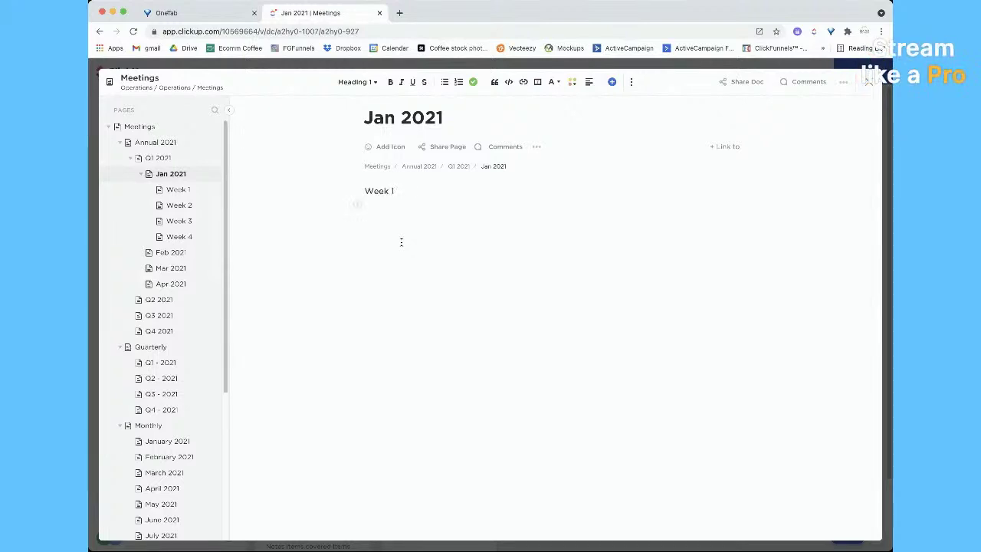
pyautogui.write('Week 2')
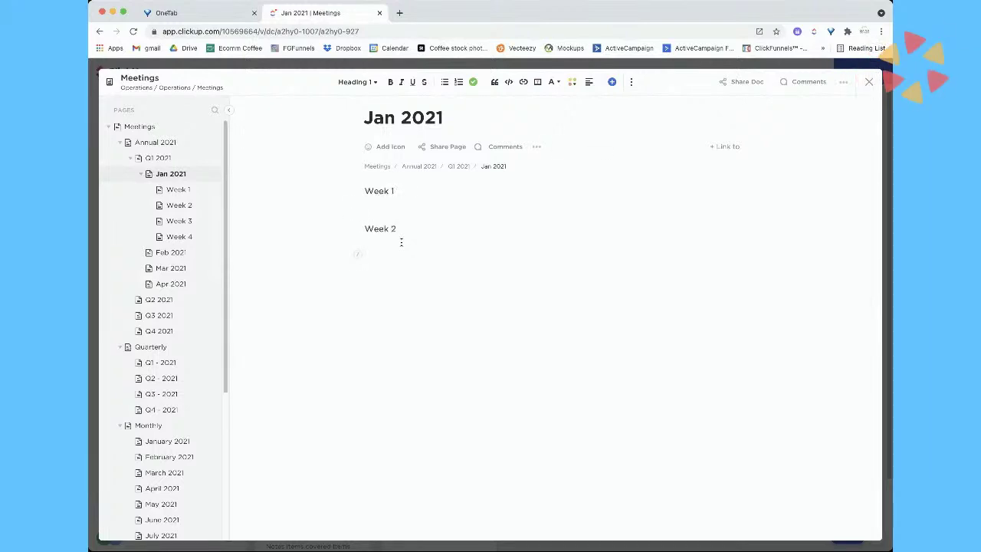
pyautogui.press('Return')
pyautogui.write('Week 3')
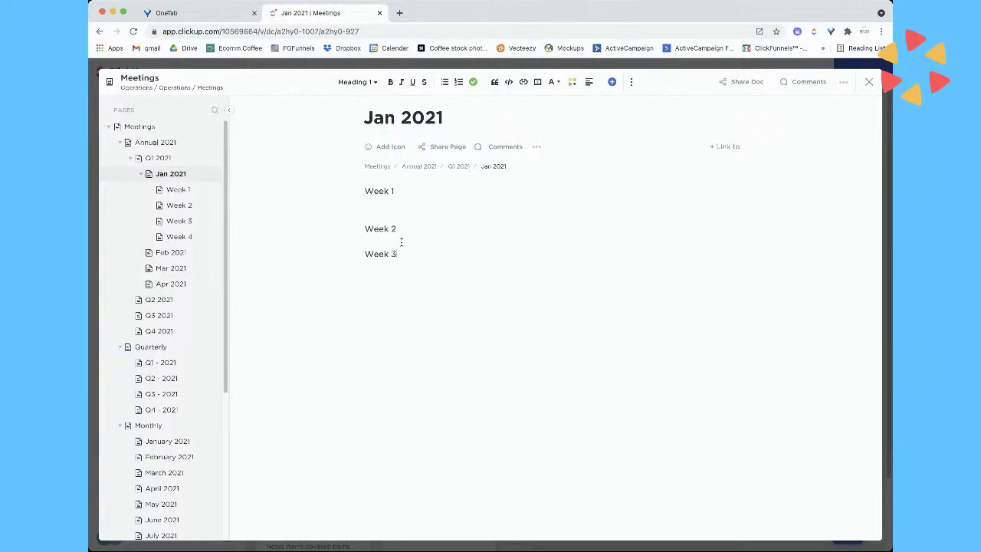
pyautogui.write('Wee4')
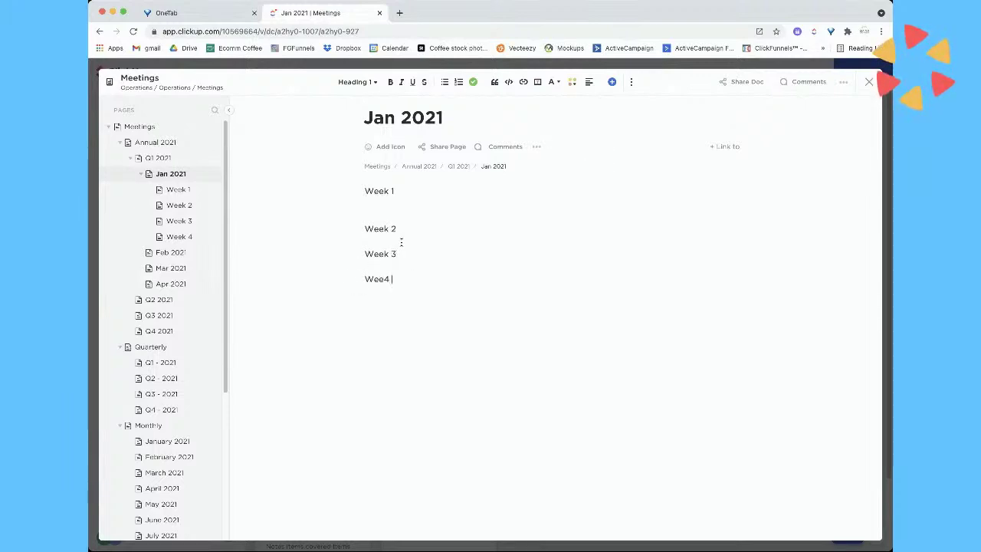
pyautogui.press('BackSpace')
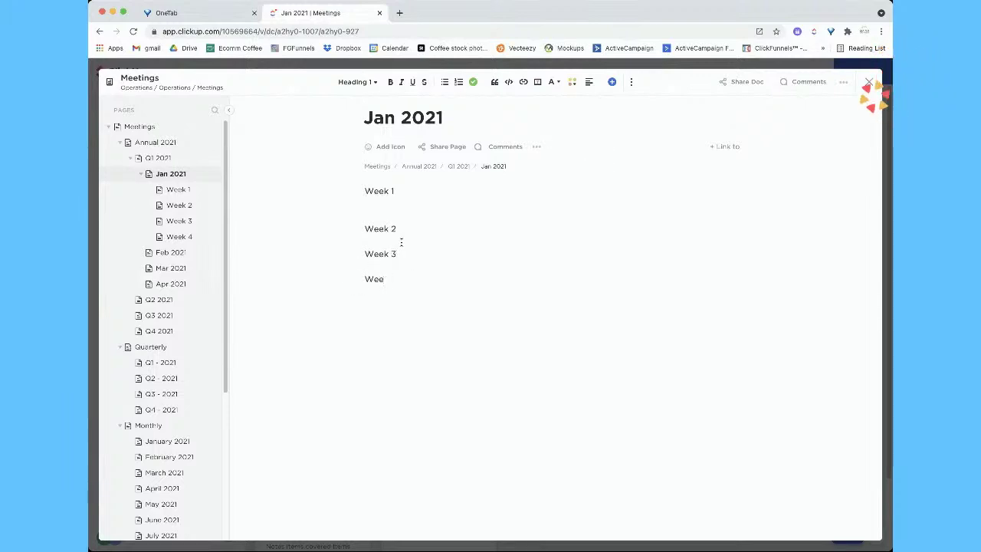
pyautogui.write('k 4')
pyautogui.press('Return')
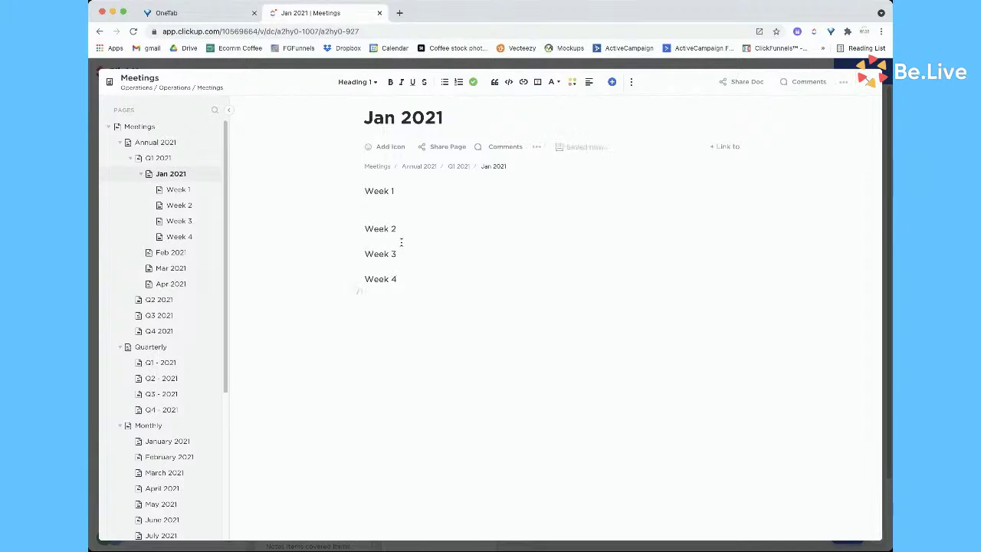
# Collapse Quarterly and Monthly in the page tree, keep Annual 2021 and Q1 2021 expanded, and reopen Jan 2021
pyautogui.click(189, 193)
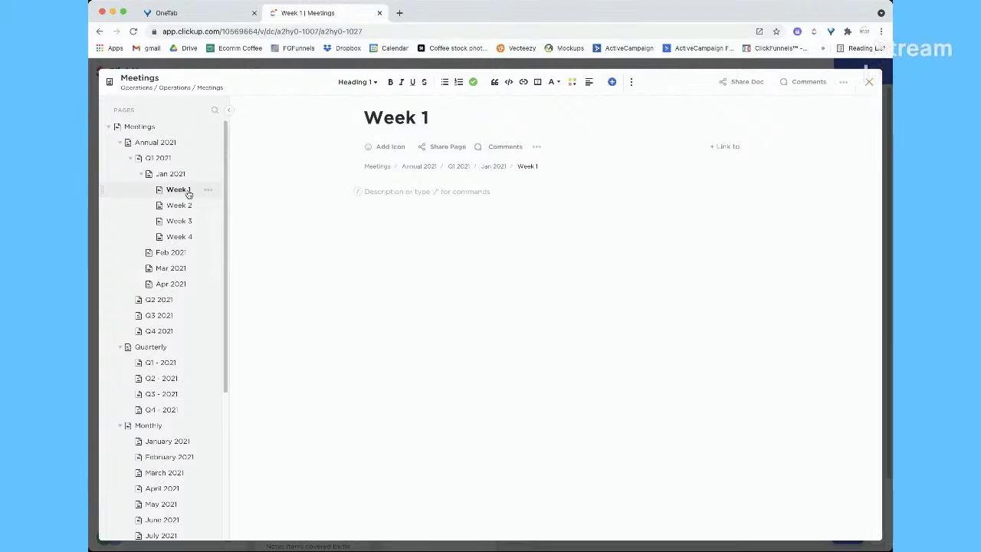
pyautogui.click(130, 160)
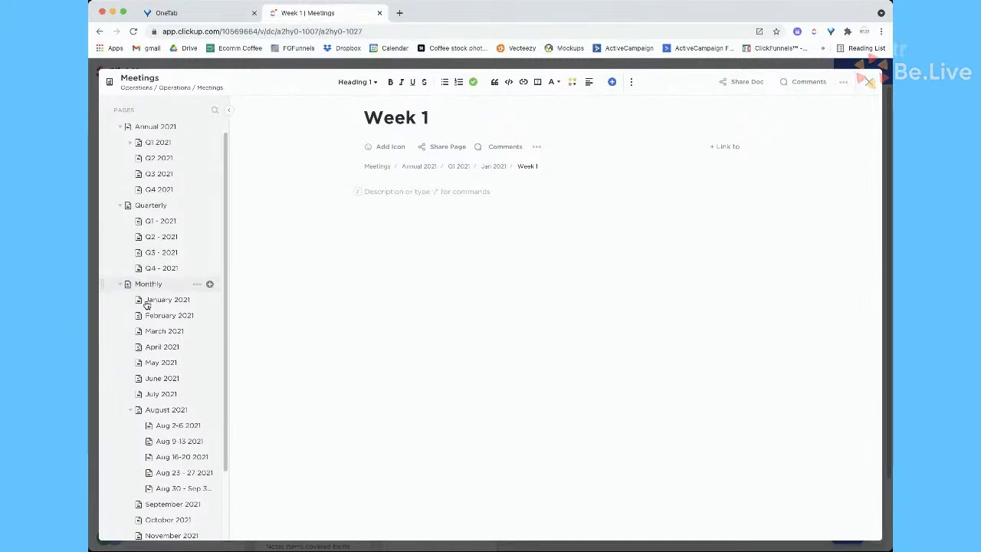
pyautogui.scroll(-3, 145, 307)
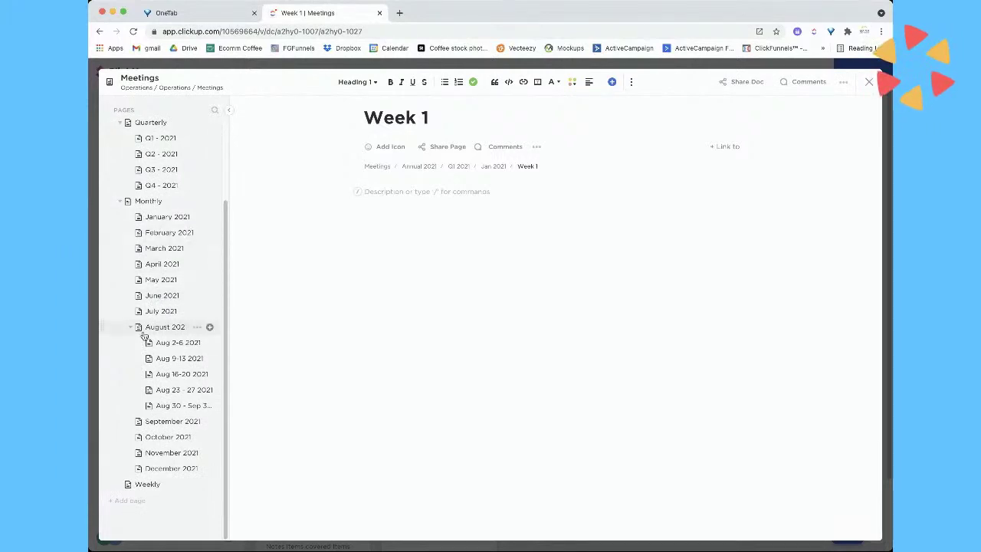
pyautogui.scroll(3, 140, 256)
pyautogui.click(120, 221)
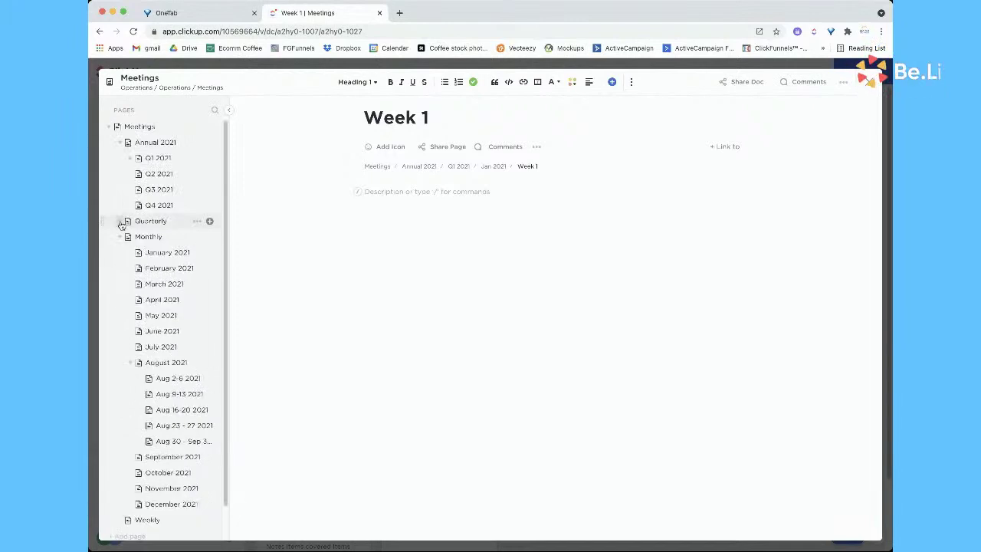
pyautogui.click(118, 238)
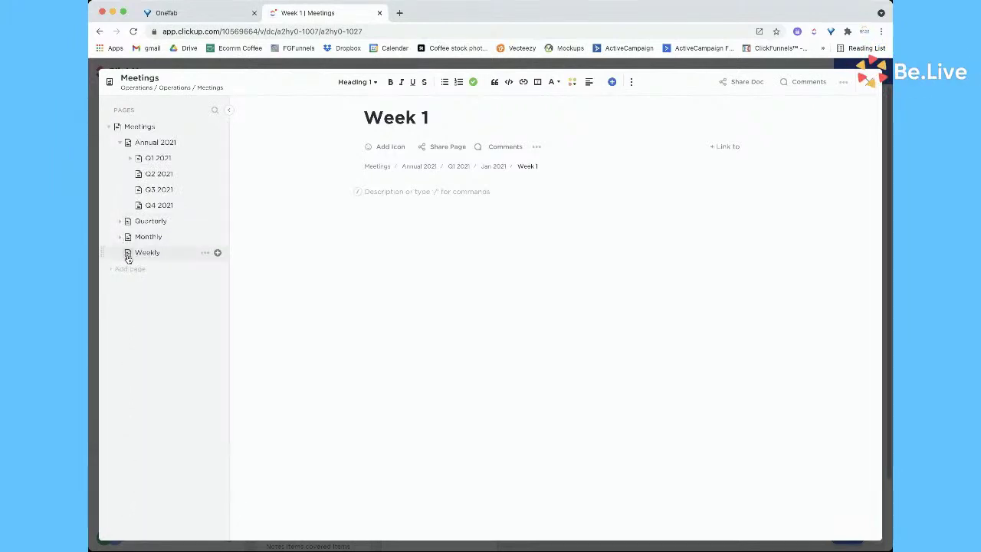
pyautogui.click(121, 144)
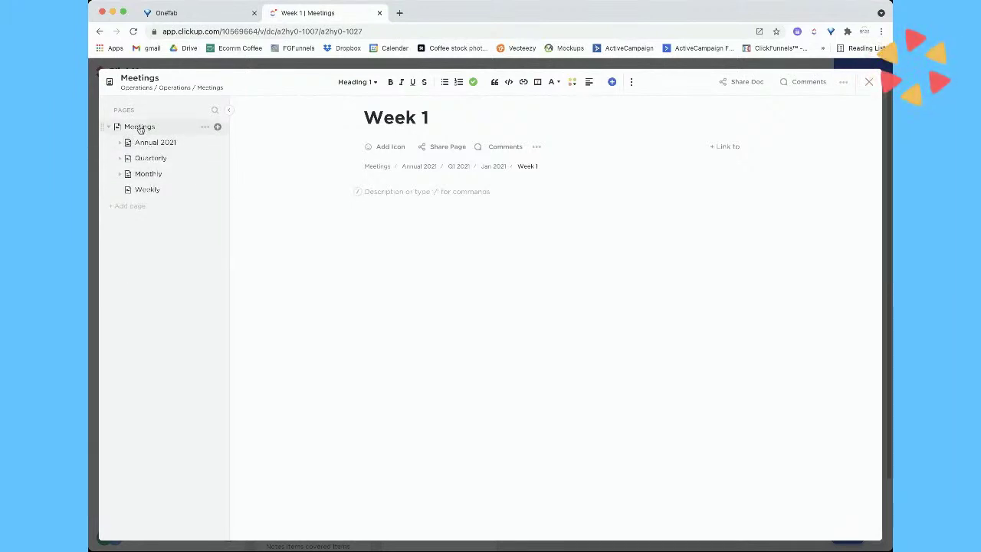
pyautogui.click(121, 145)
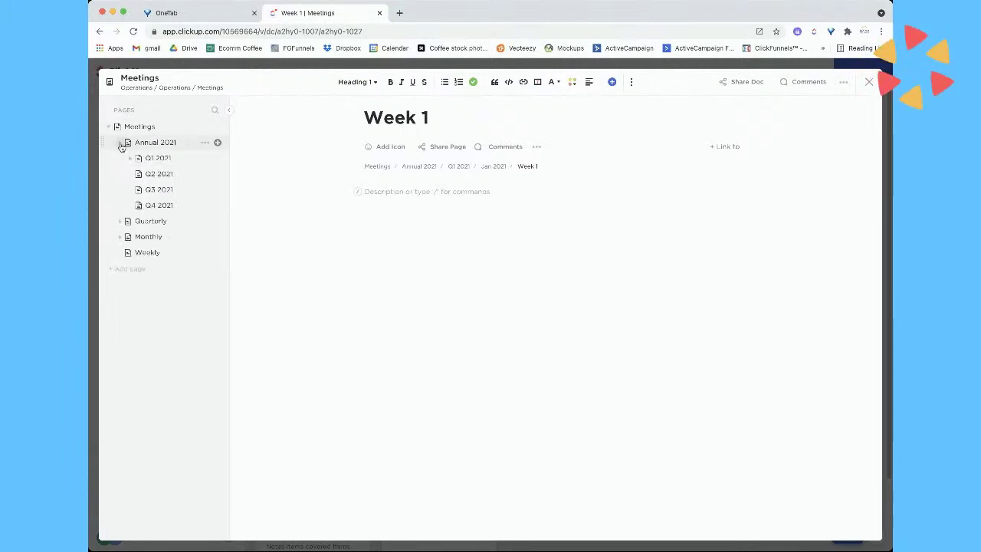
pyautogui.click(130, 158)
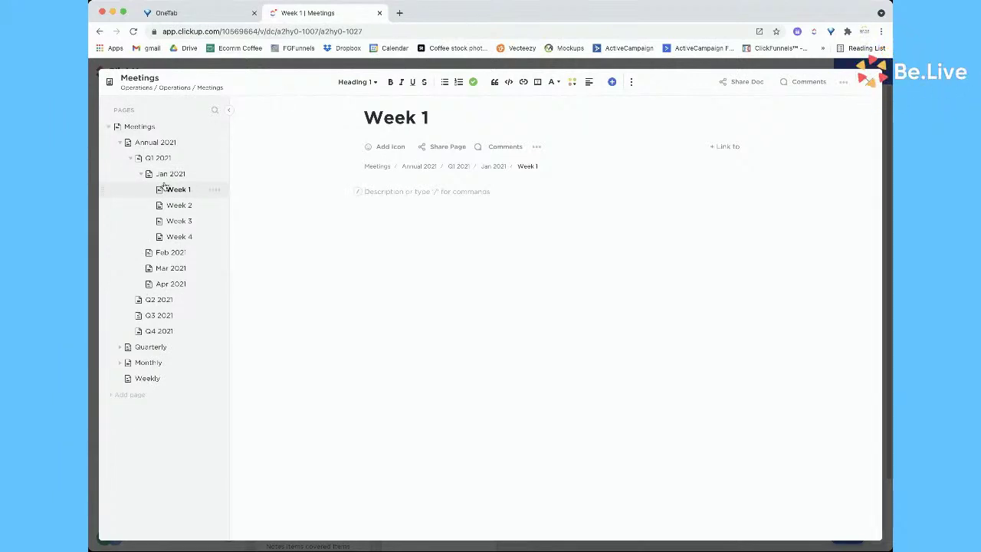
pyautogui.click(171, 173)
# Add Item 1, Item 2, Item 3 and Item 4 under Week 1 through Week 4 respectively
pyautogui.click(399, 204)
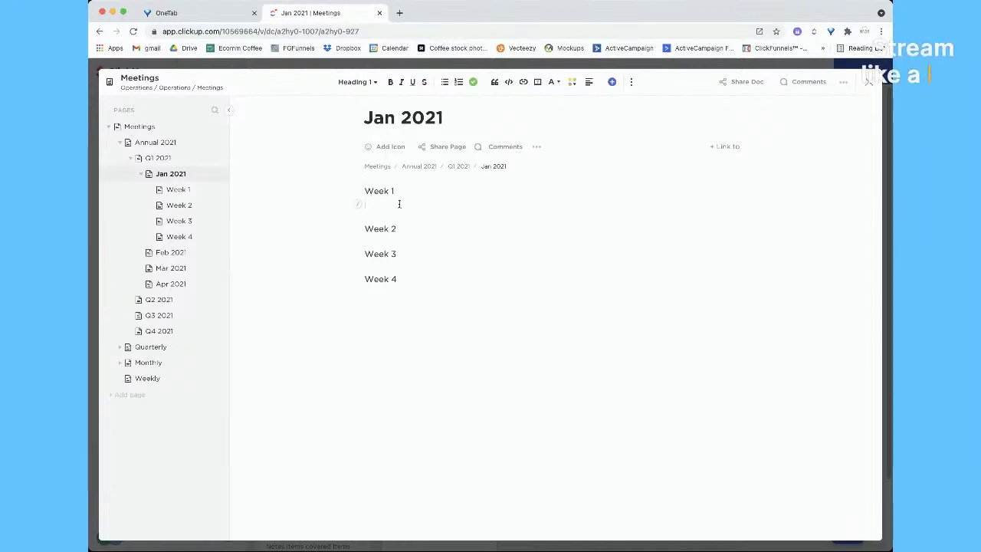
pyautogui.write('Item ')
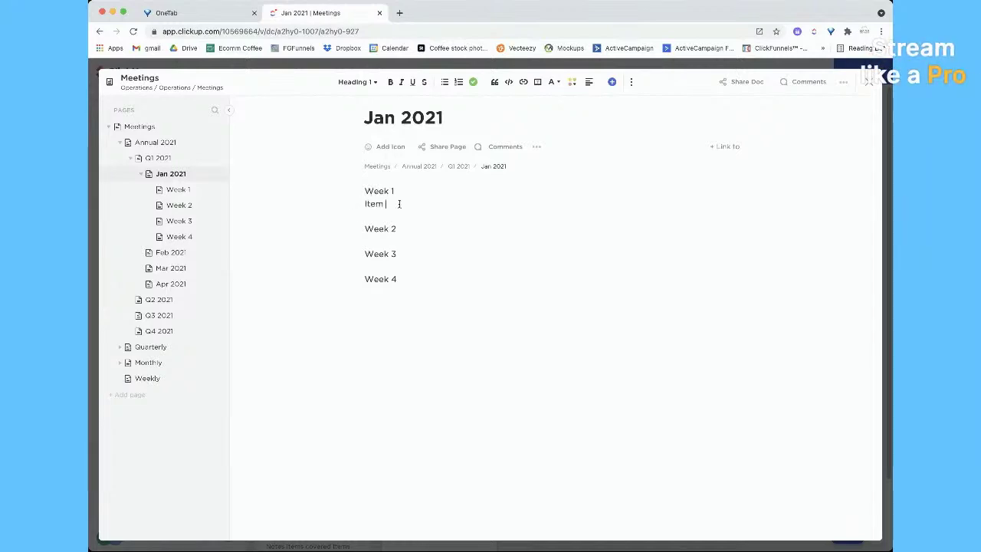
pyautogui.write('1')
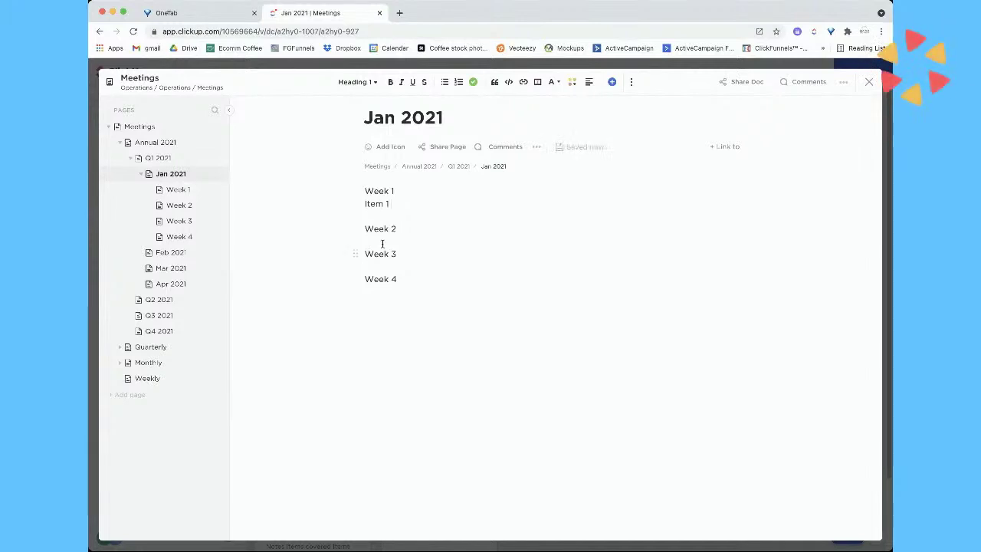
pyautogui.click(383, 241)
pyautogui.write('Item 2')
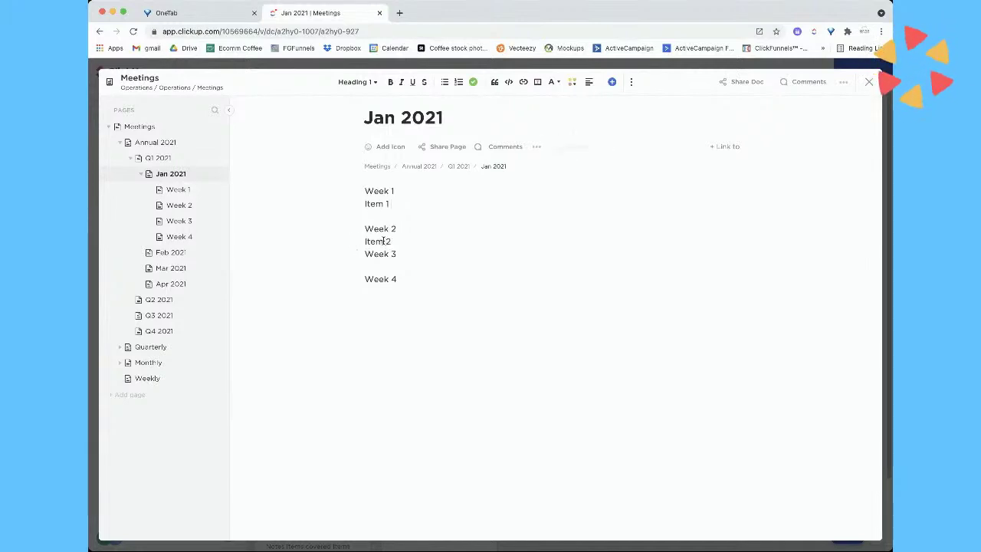
pyautogui.press('Return')
pyautogui.click(378, 278)
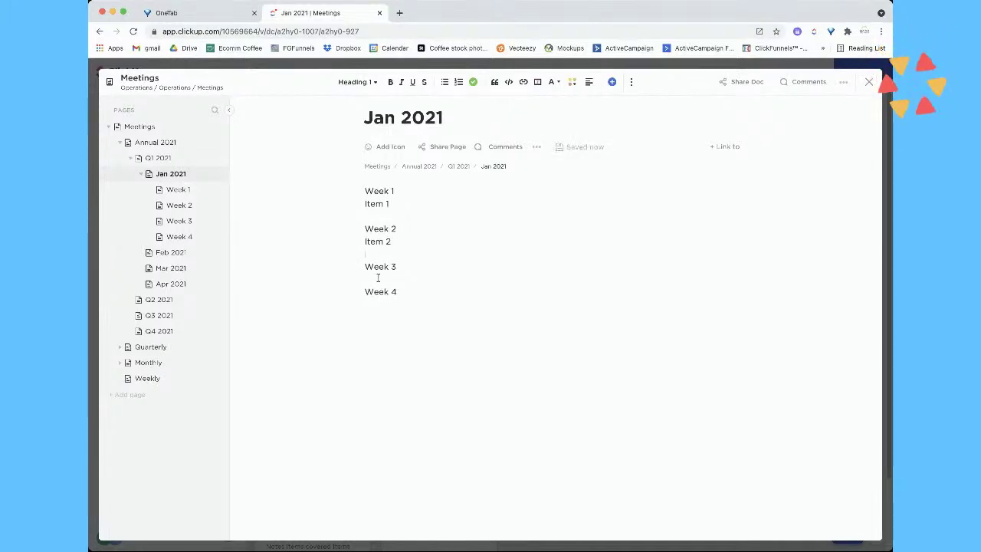
pyautogui.write('Item')
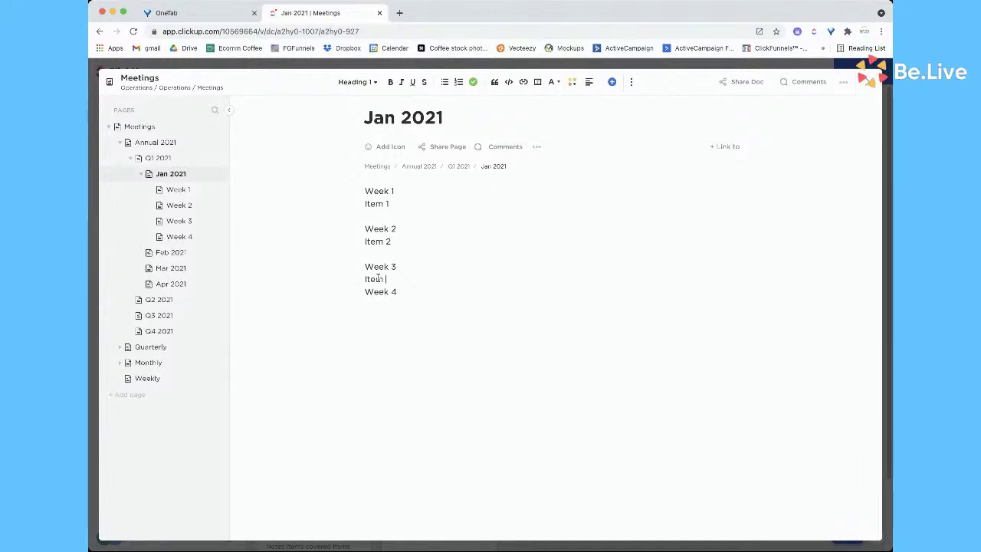
pyautogui.write(' 3')
pyautogui.press('Return')
pyautogui.click(379, 329)
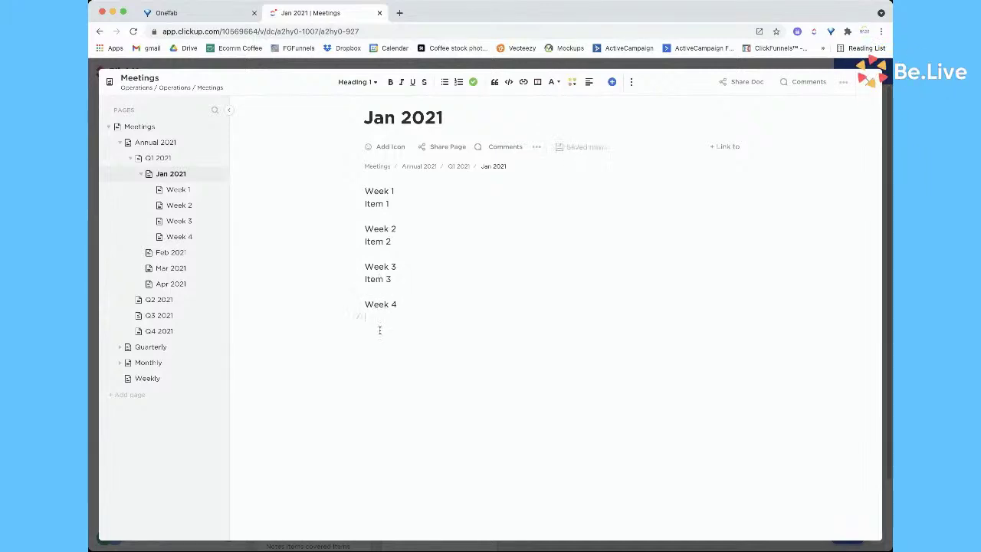
pyautogui.write('Ite')
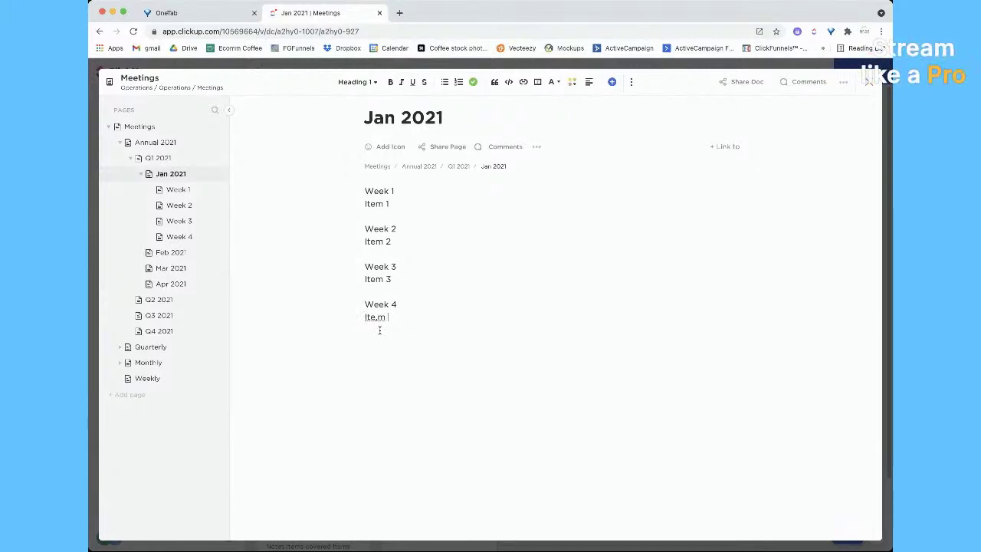
pyautogui.write('m 4')
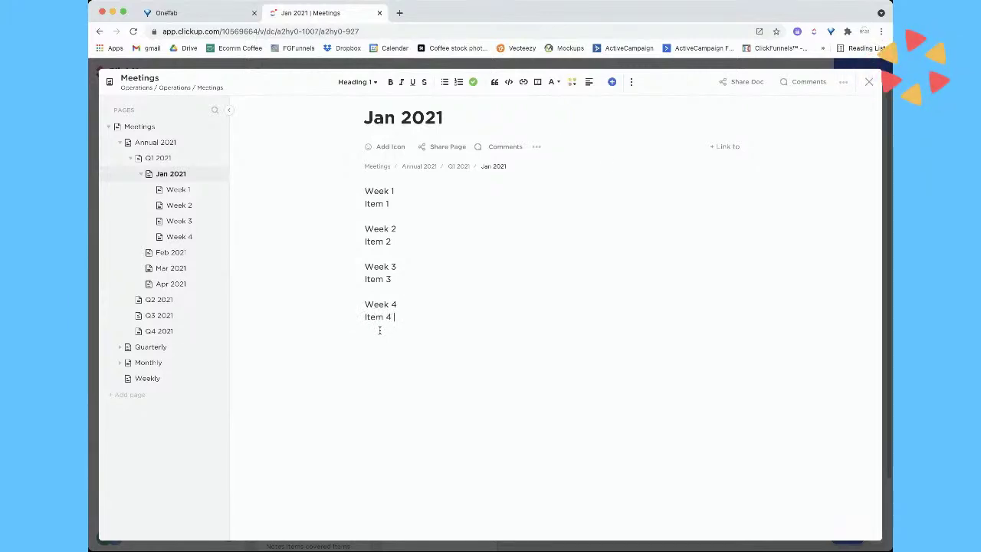
pyautogui.tripleClick(389, 203)
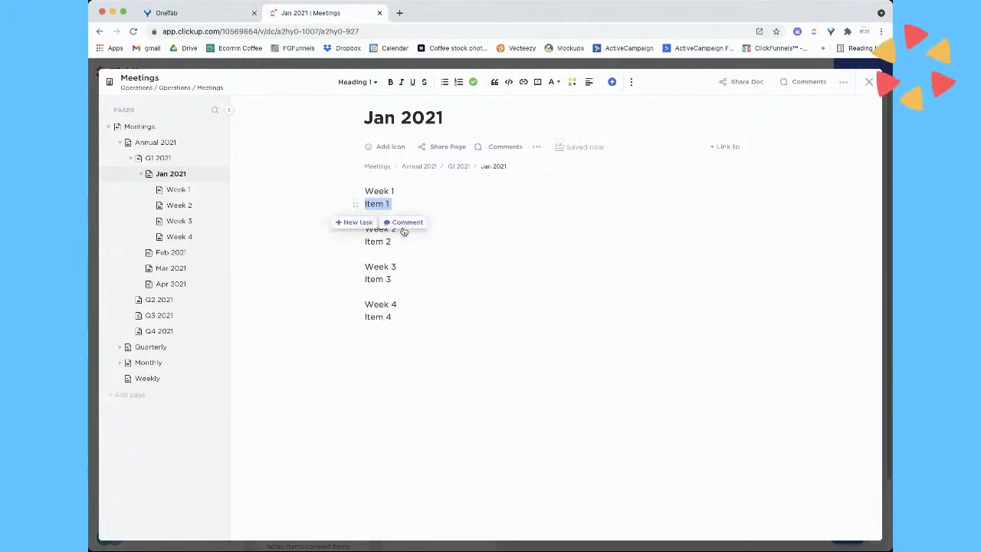
# Convert Item 1 into a task in Marketing > Content Management > Blog Post Production
pyautogui.click(355, 221)
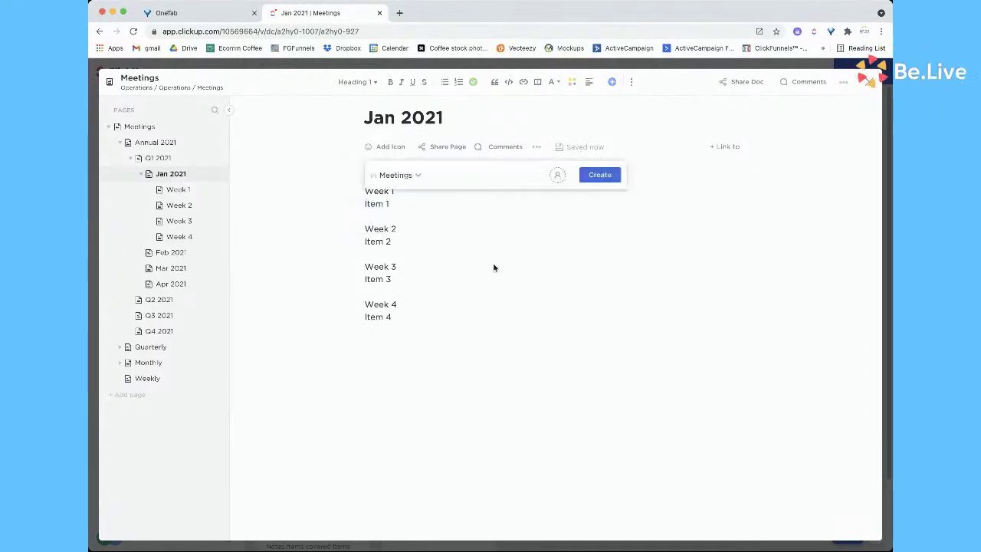
pyautogui.click(414, 176)
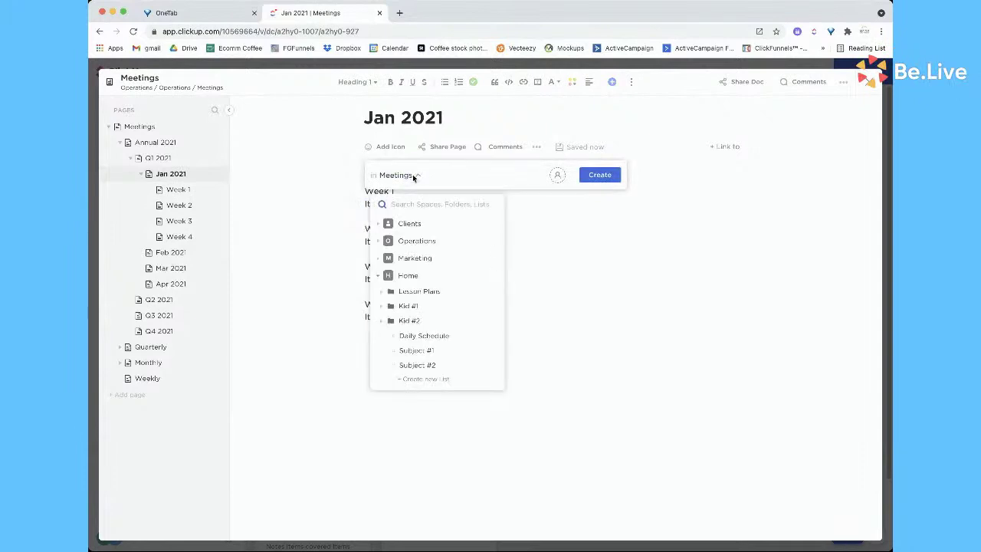
pyautogui.click(382, 260)
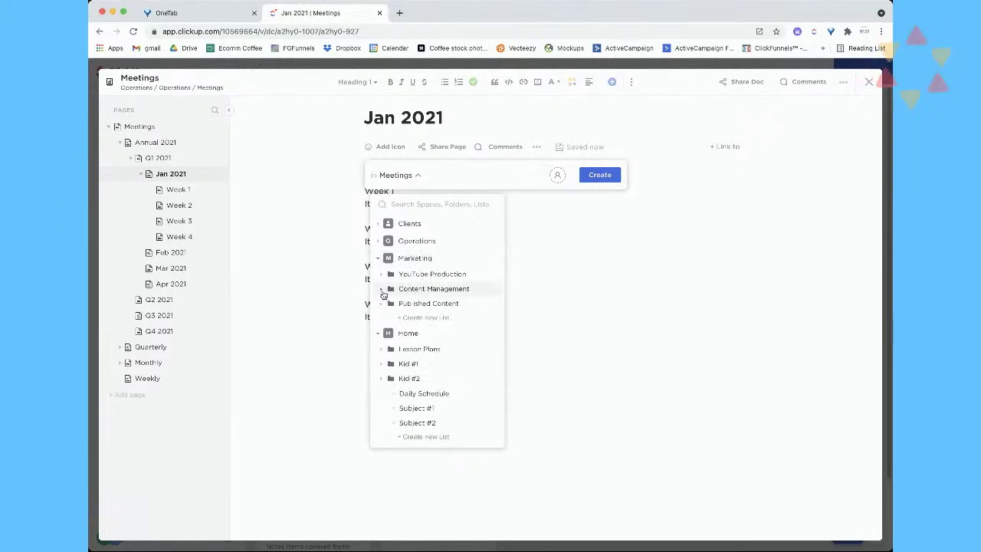
pyautogui.click(382, 290)
pyautogui.click(449, 303)
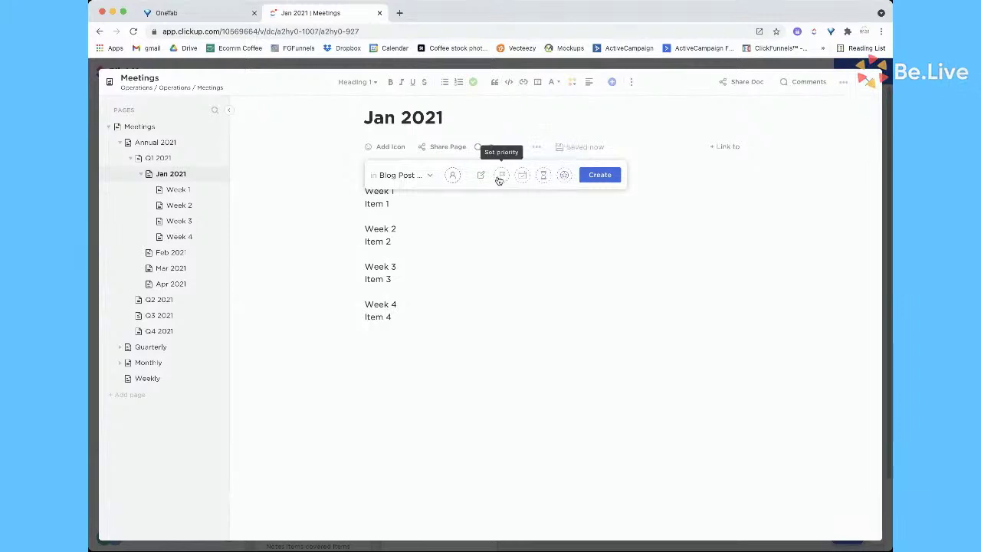
pyautogui.click(609, 177)
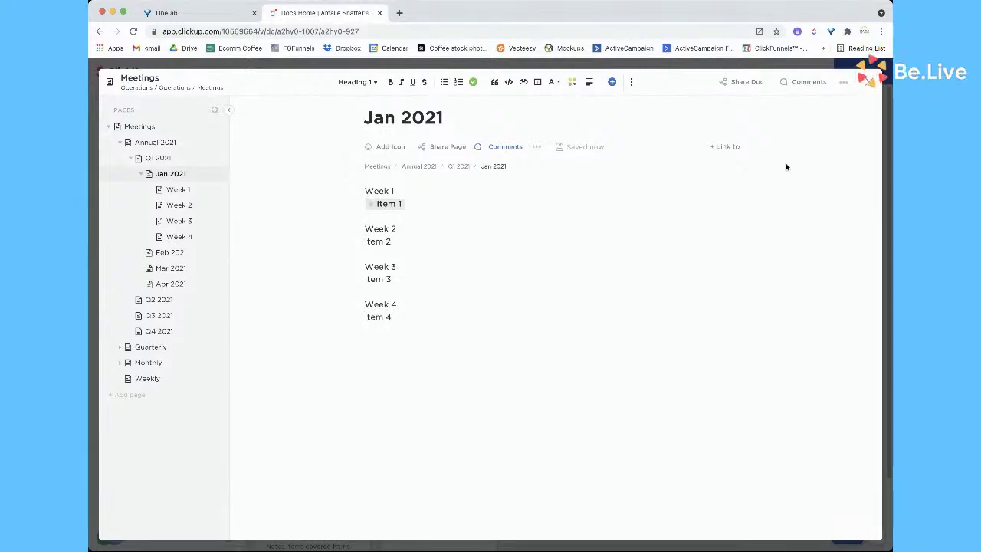
# Check the '+ Link to' options, close the Jan 2021 doc, and open Client Meeting Notes
pyautogui.click(726, 147)
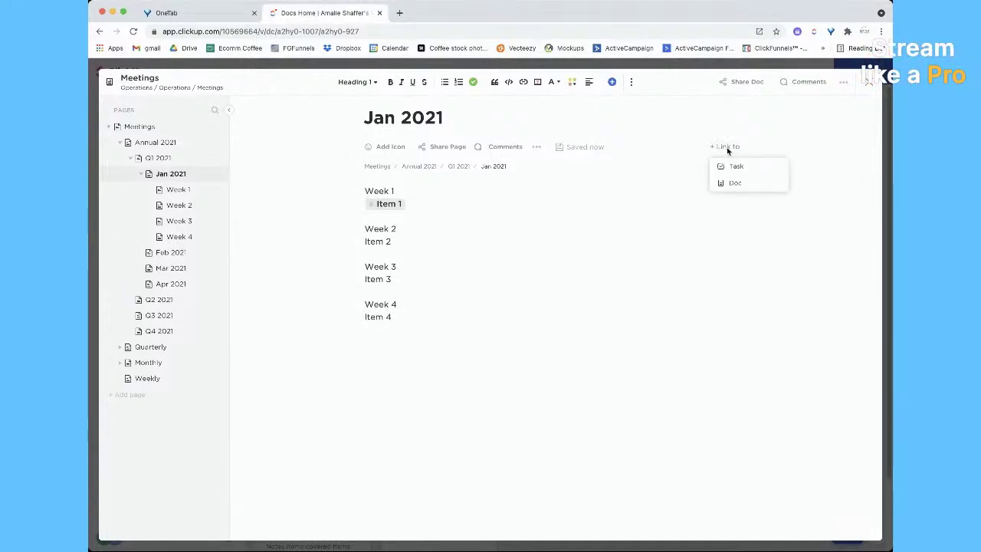
pyautogui.click(735, 301)
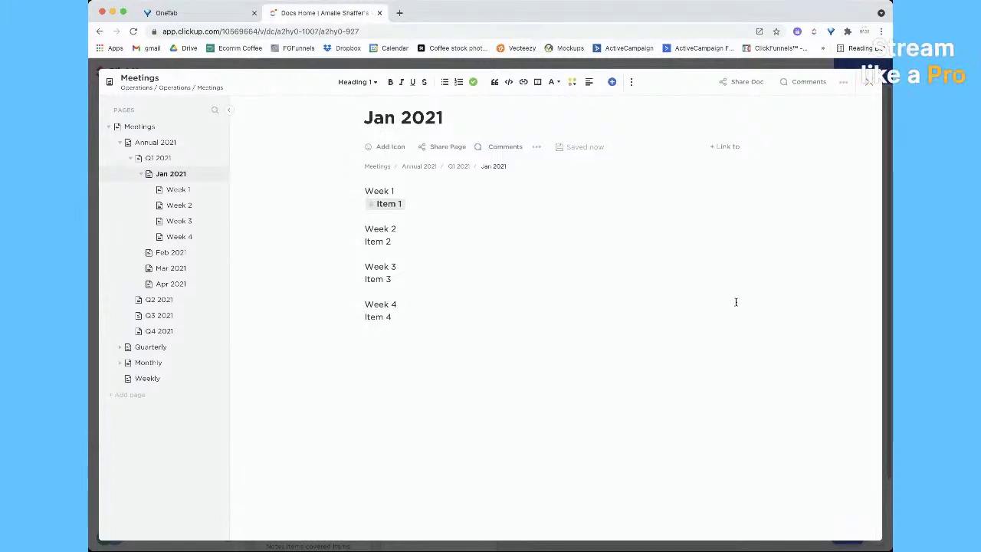
pyautogui.click(869, 82)
pyautogui.click(553, 135)
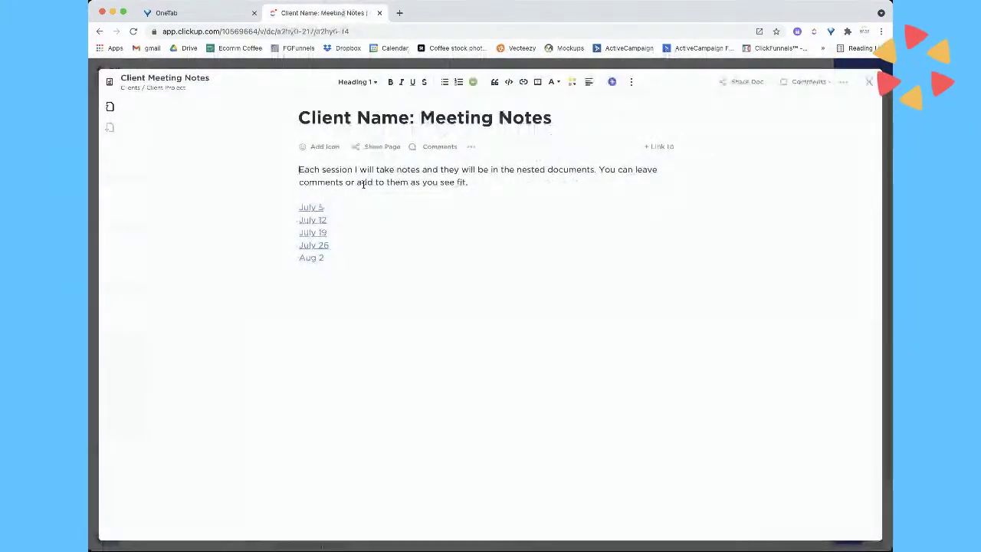
# Browse the Client Meeting Notes page list and the July 5 page, then close the doc
pyautogui.click(110, 107)
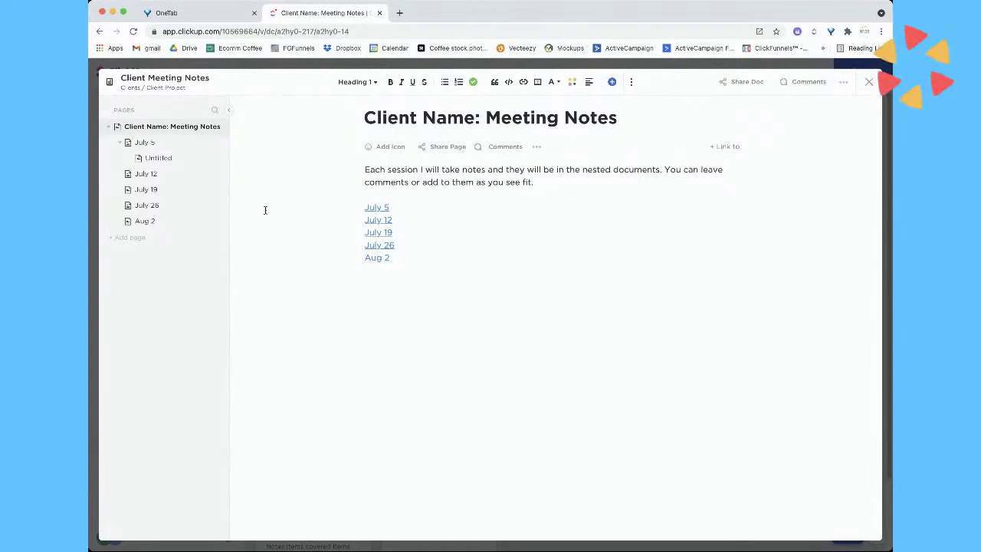
pyautogui.click(376, 208)
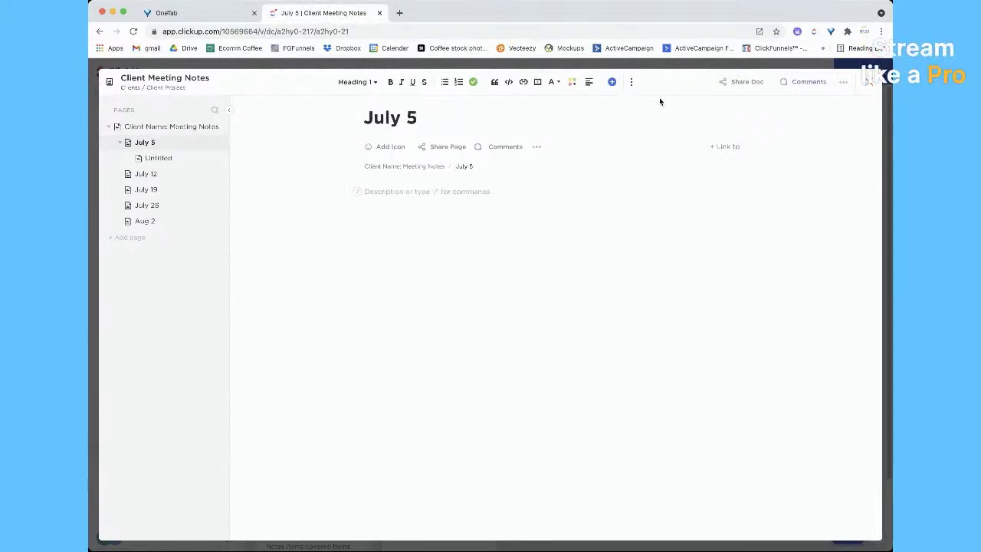
pyautogui.click(873, 83)
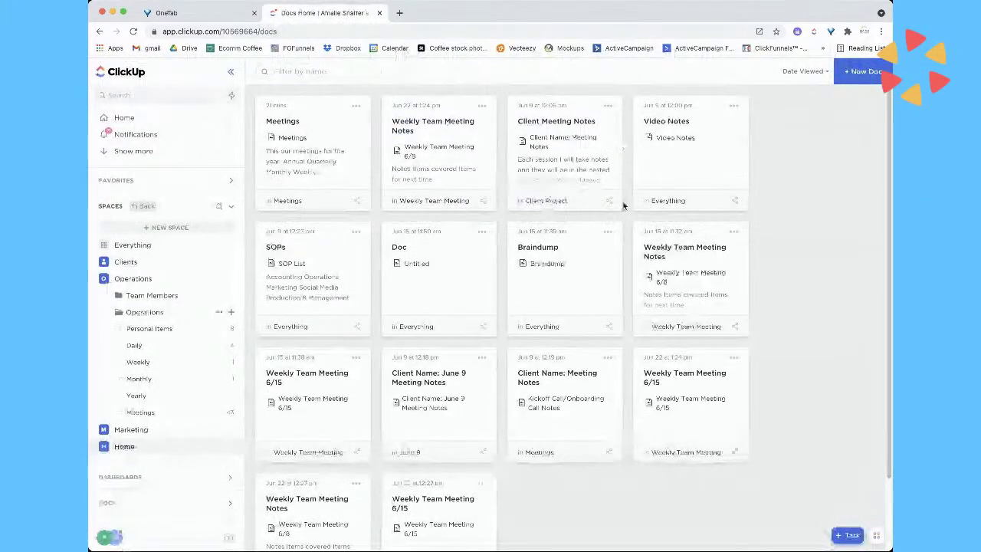
# Open Client Meeting Notes in Client Project and bring up the options on its view tab
pyautogui.click(542, 204)
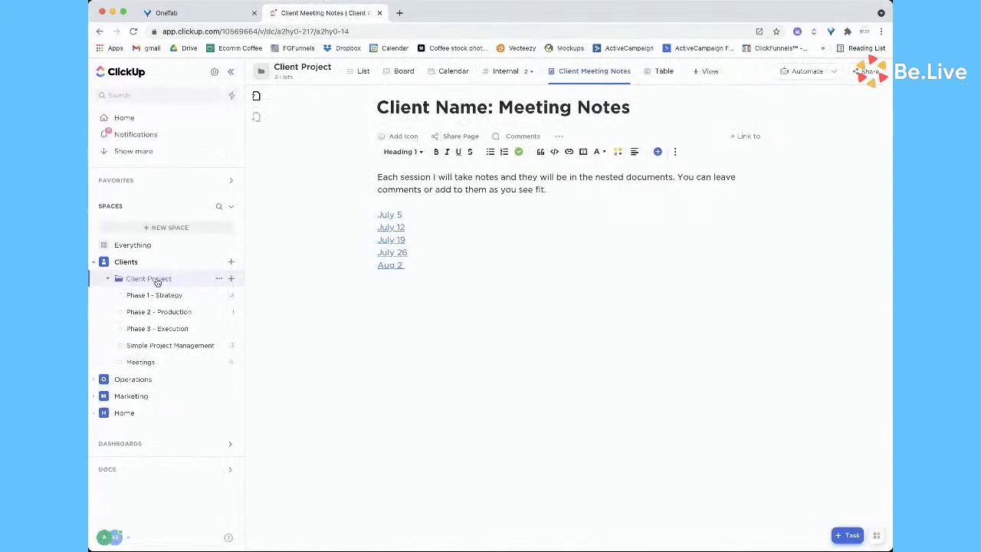
pyautogui.click(630, 72)
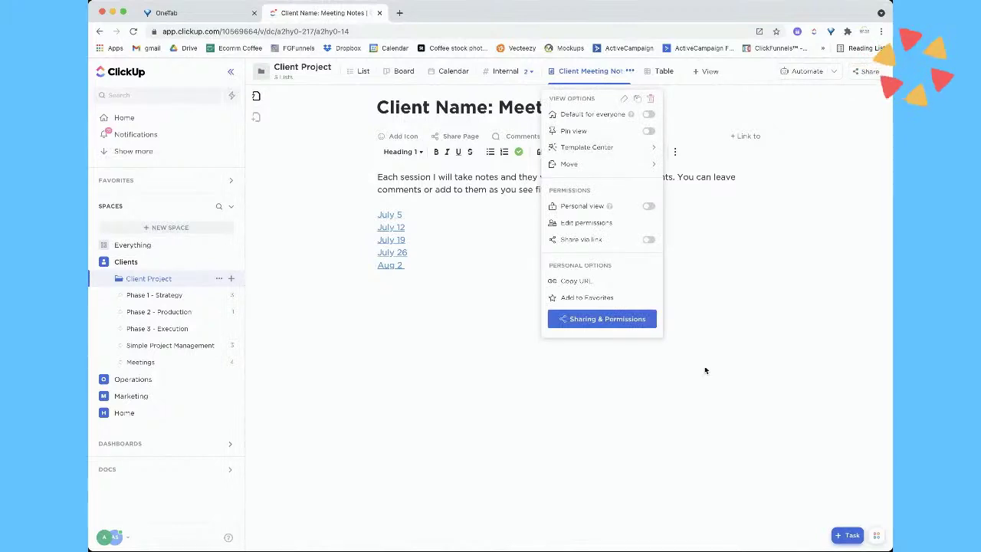
# Move the Client Meeting Notes view into Client Project's Meetings list
pyautogui.moveTo(589, 167)
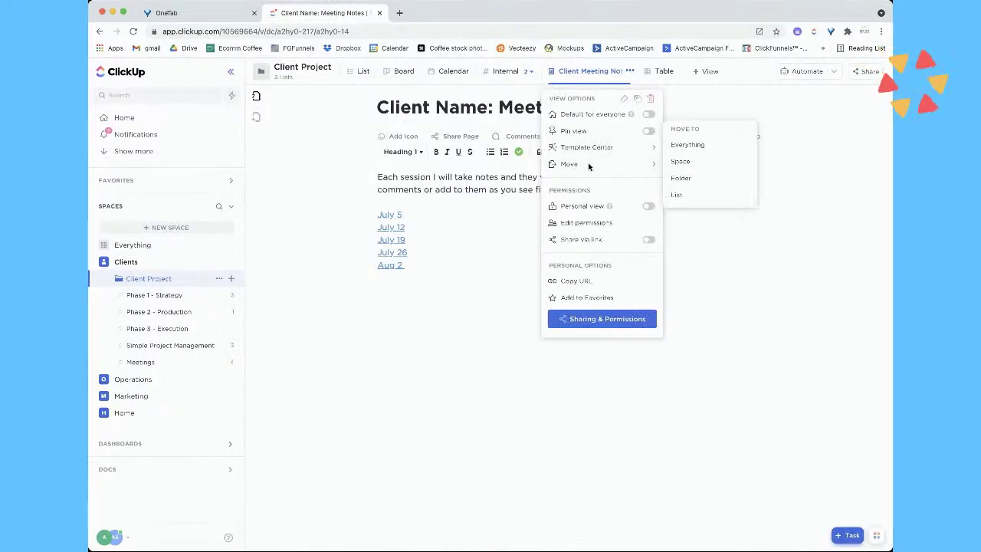
pyautogui.click(676, 197)
pyautogui.click(345, 200)
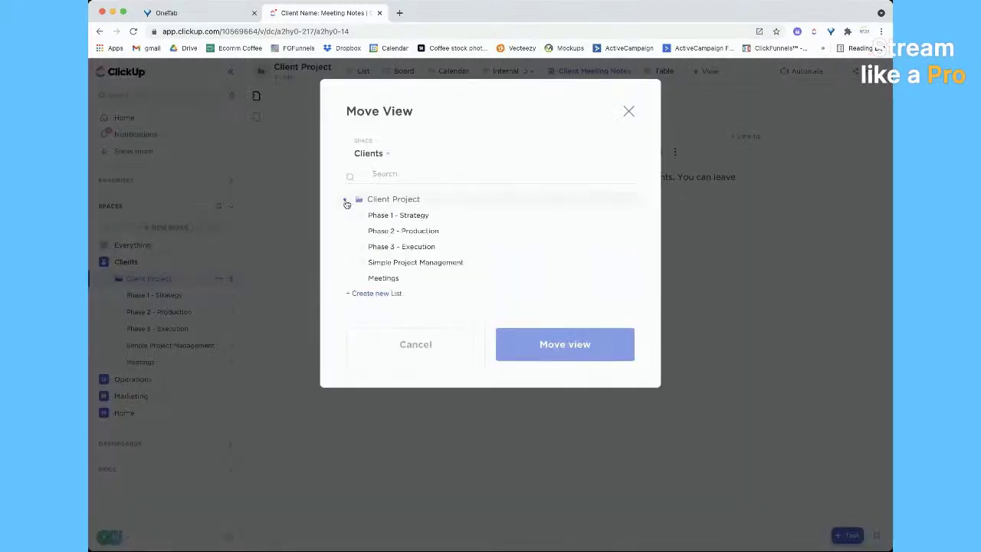
pyautogui.click(380, 277)
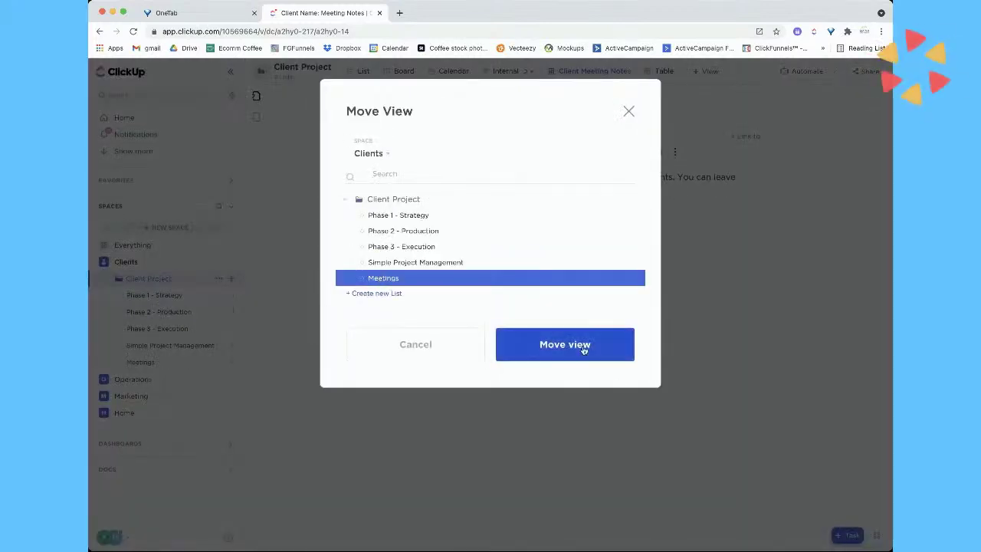
pyautogui.click(582, 345)
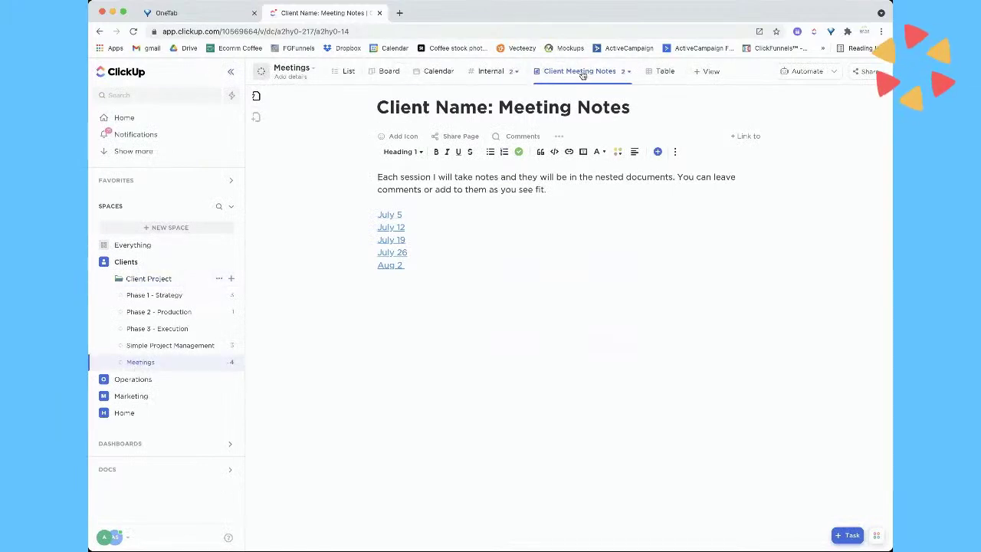
# Switch to the Meetings List view and review the June 9 task's details before closing them
pyautogui.click(338, 72)
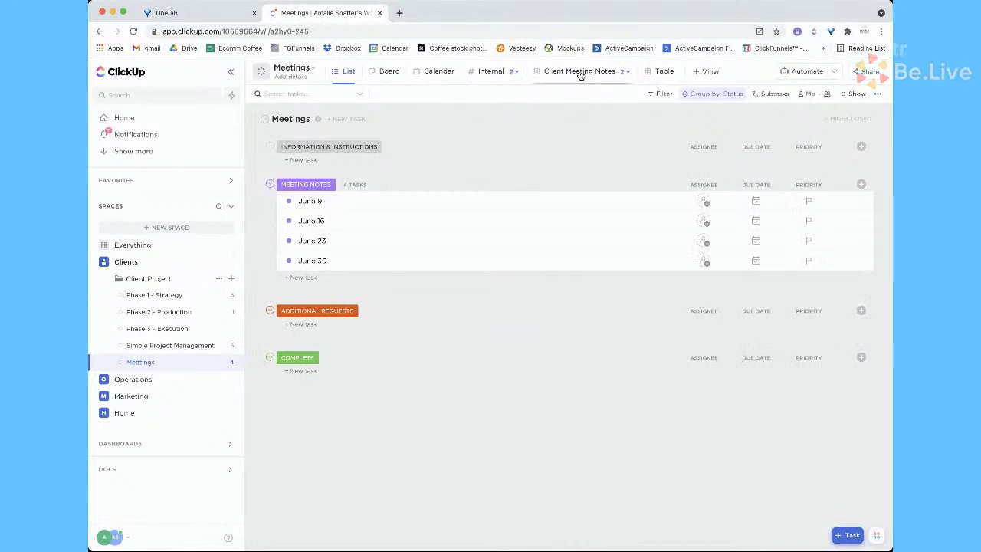
pyautogui.click(375, 207)
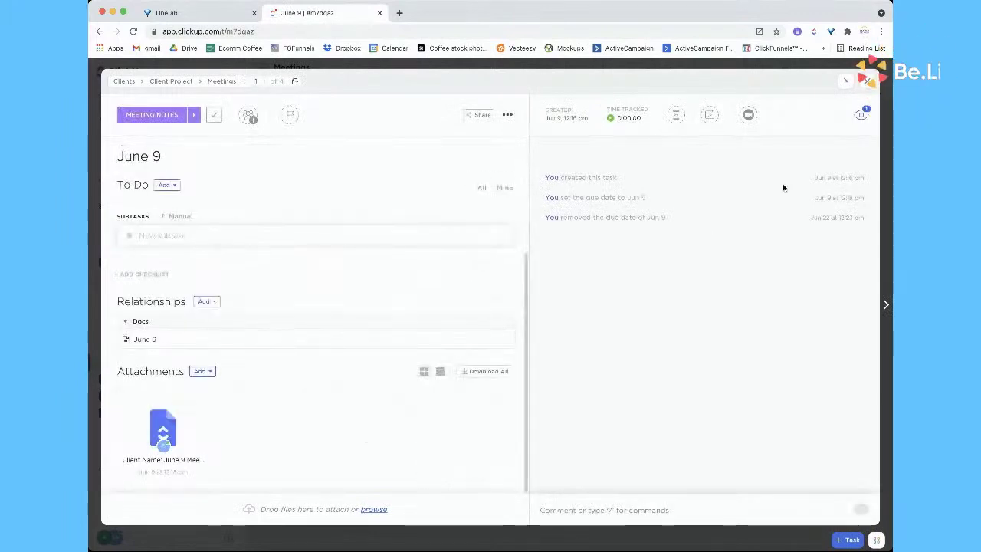
pyautogui.click(865, 80)
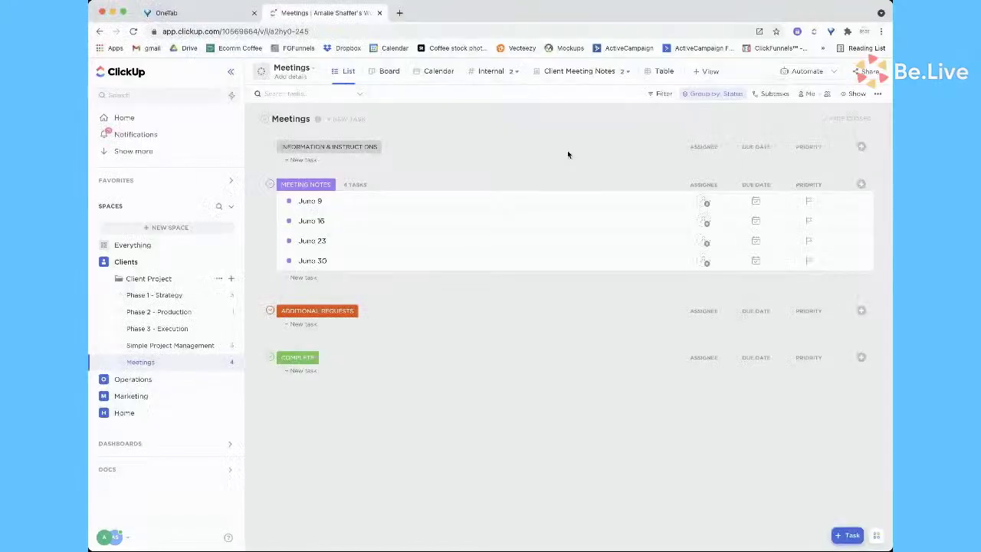
# From All docs, open the SOPs doc, browse its SOP List pages, then close it
pyautogui.click(110, 470)
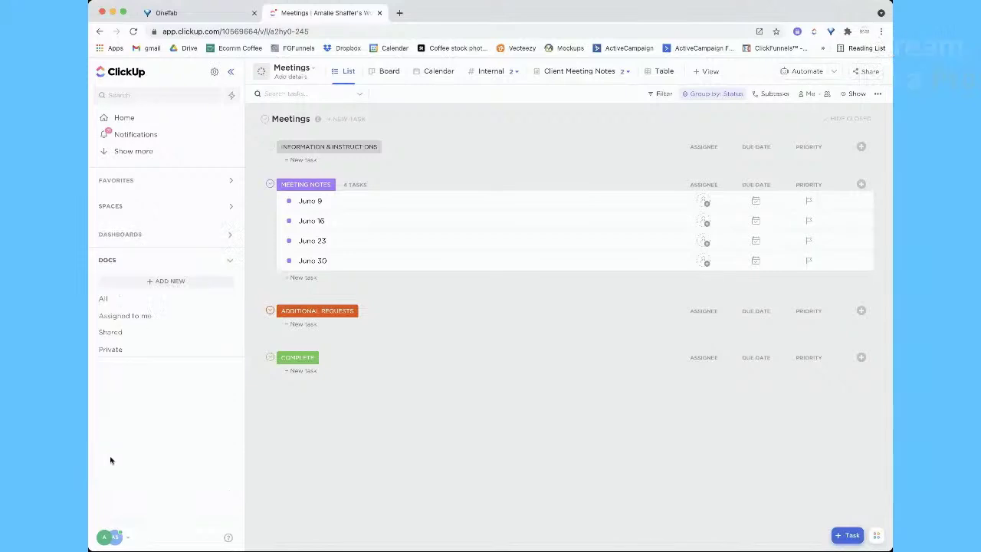
pyautogui.click(115, 297)
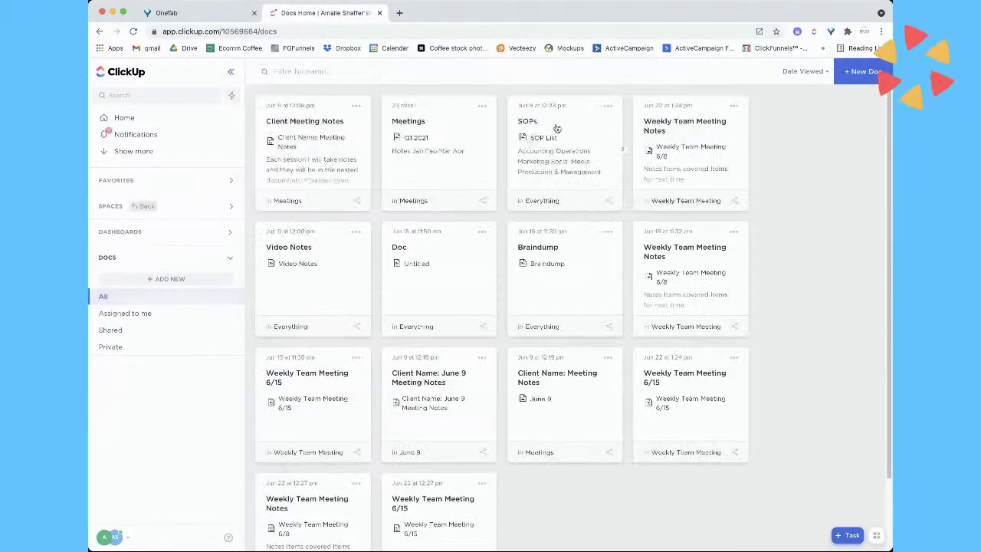
pyautogui.click(557, 128)
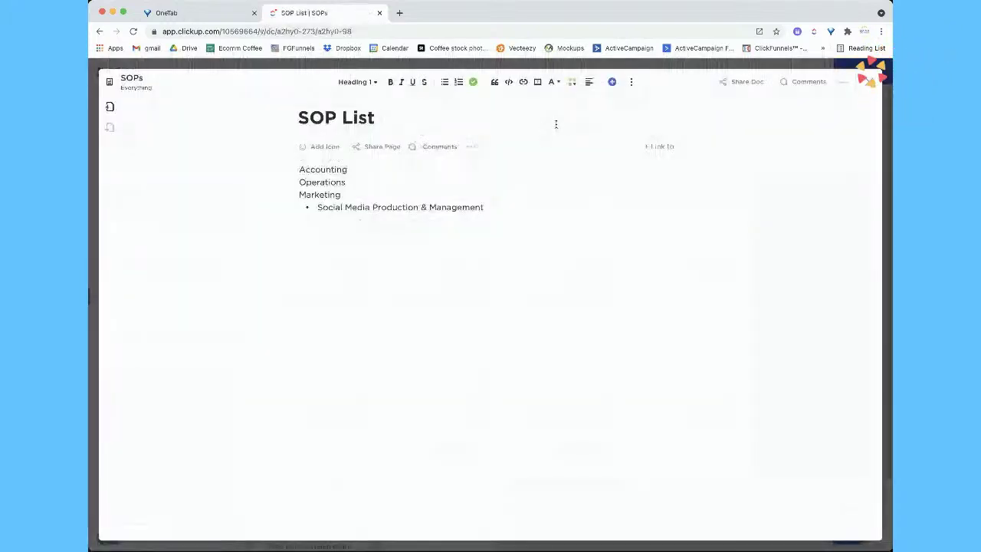
pyautogui.click(111, 108)
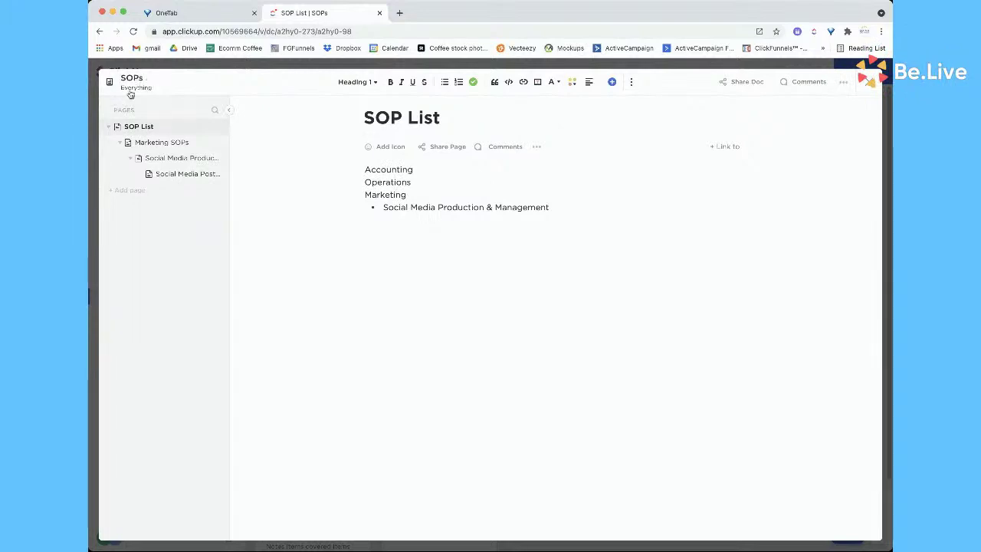
pyautogui.click(862, 82)
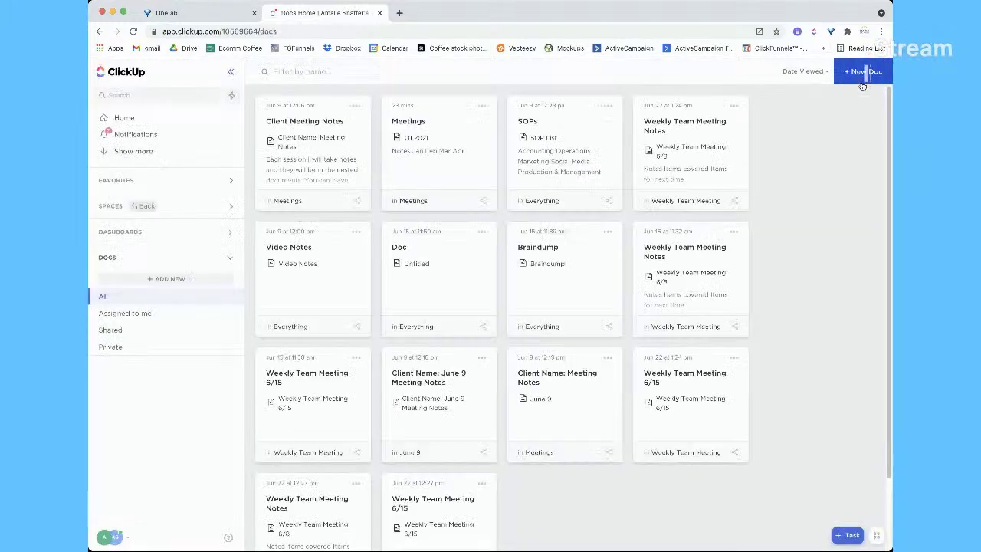
# Browse the SOPs doc views in the Everything space, then return to the All docs grid
pyautogui.click(112, 212)
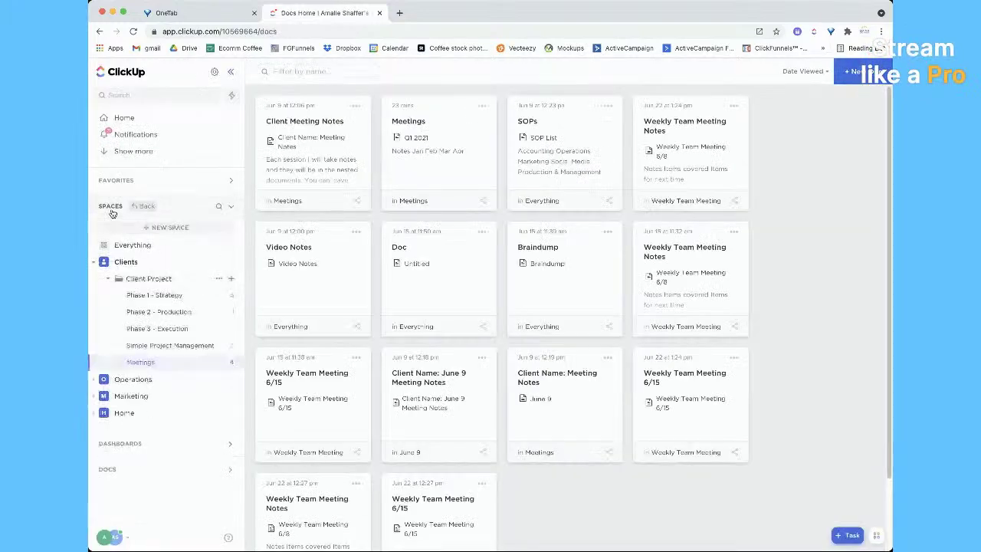
pyautogui.click(125, 246)
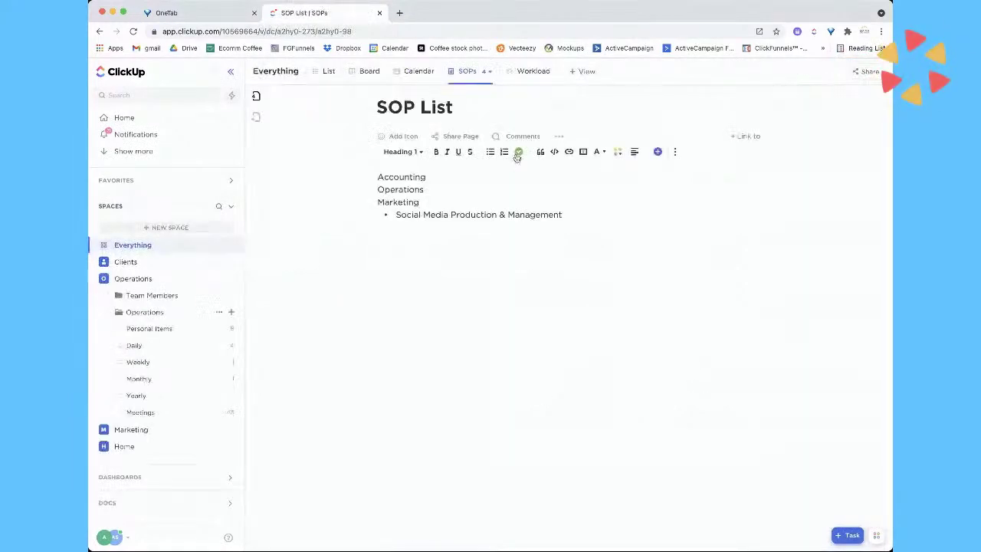
pyautogui.click(470, 74)
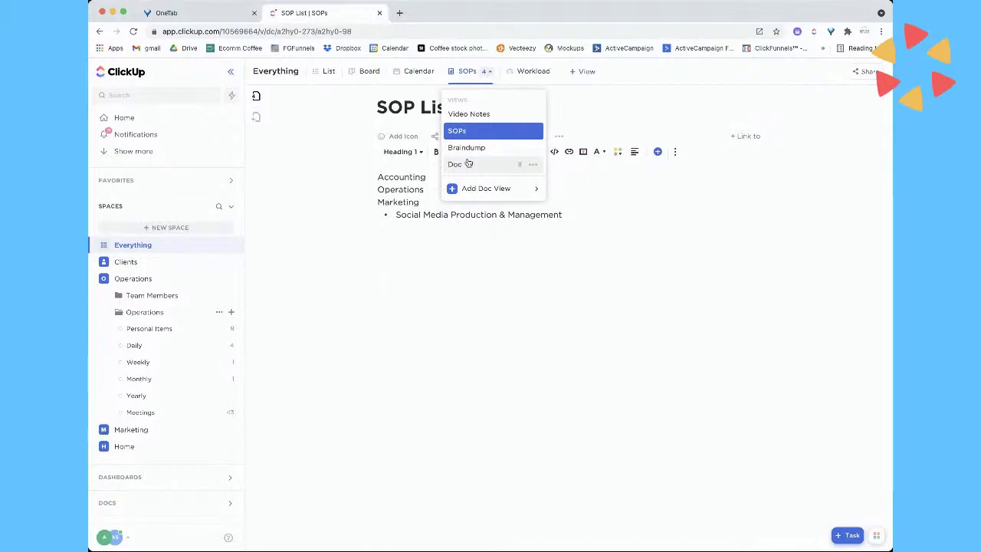
pyautogui.click(431, 370)
pyautogui.click(463, 71)
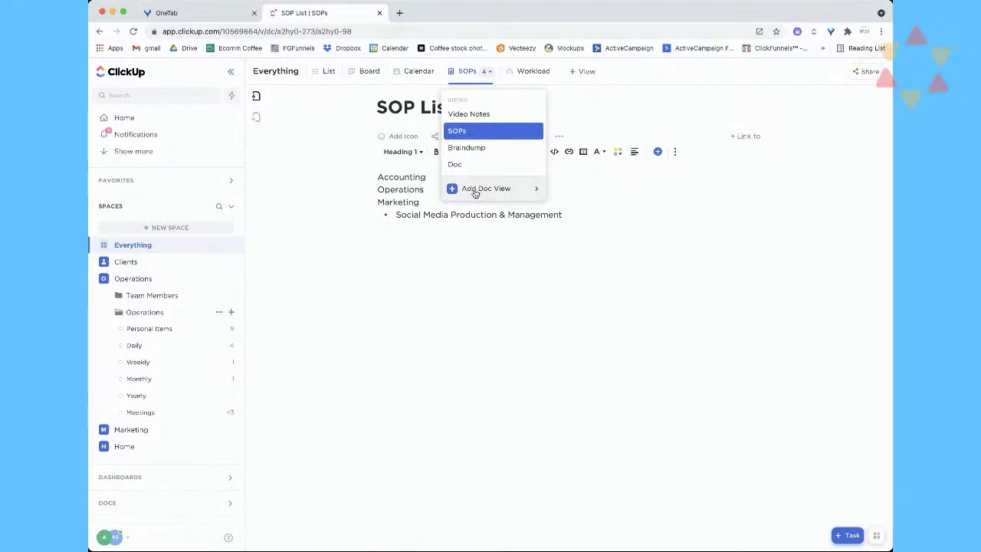
pyautogui.click(448, 306)
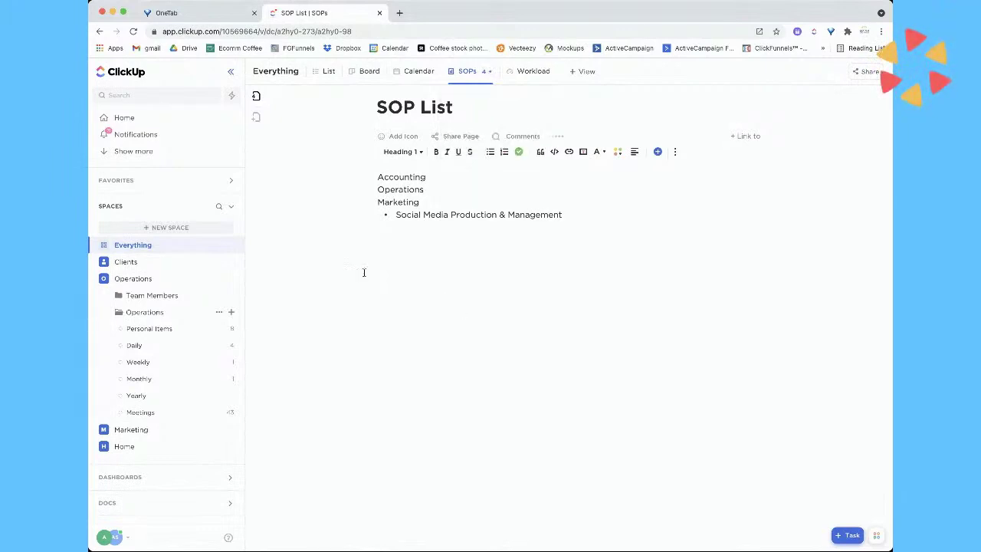
pyautogui.click(115, 505)
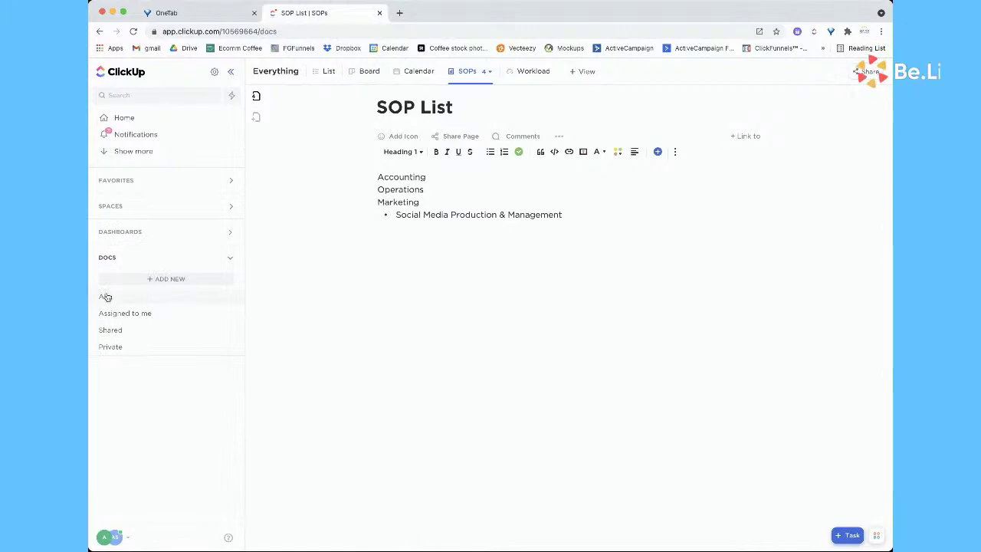
pyautogui.click(105, 296)
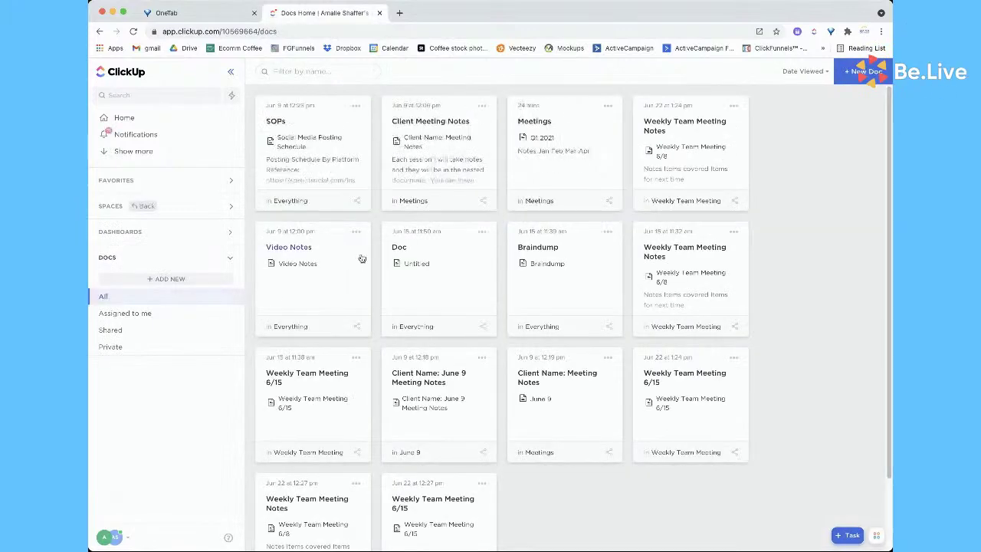
# Create a new blank doc and rename it to 'Test'
pyautogui.click(849, 71)
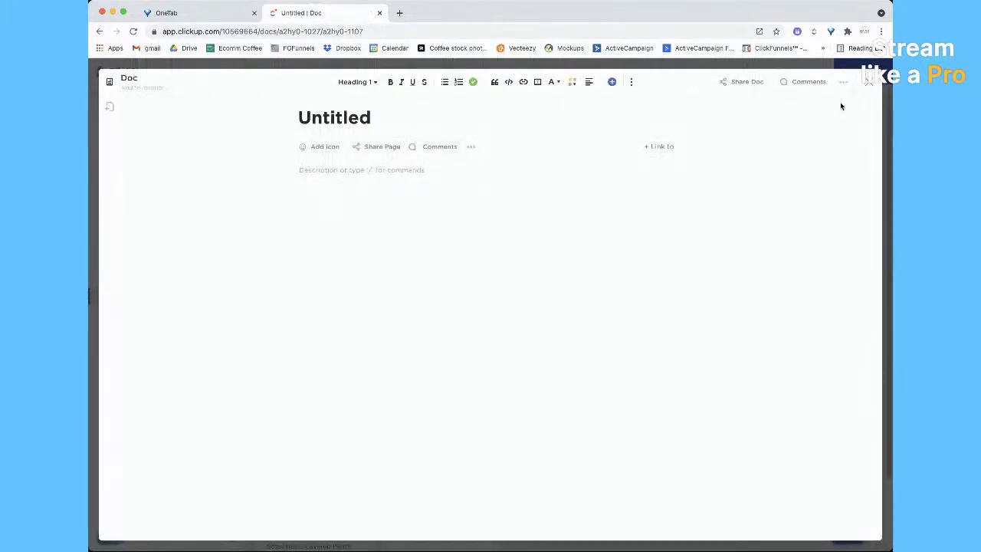
pyautogui.click(149, 77)
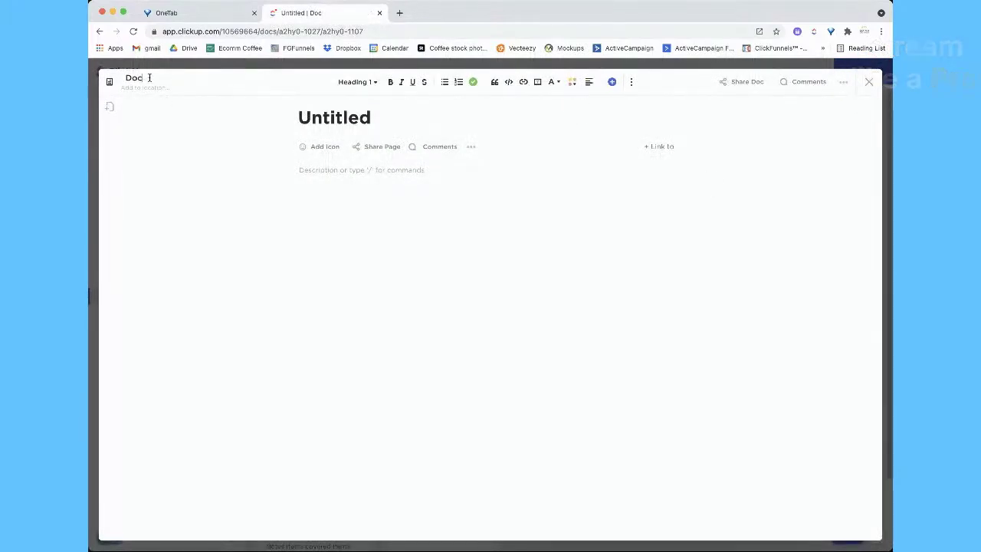
pyautogui.press('BackSpace')
pyautogui.press('BackSpace')
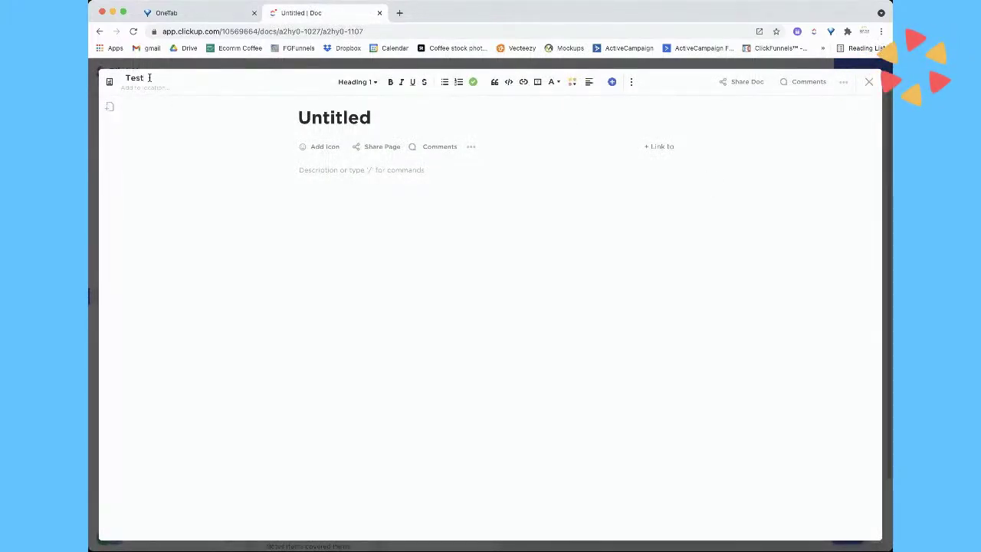
pyautogui.write('Test')
pyautogui.press('Return')
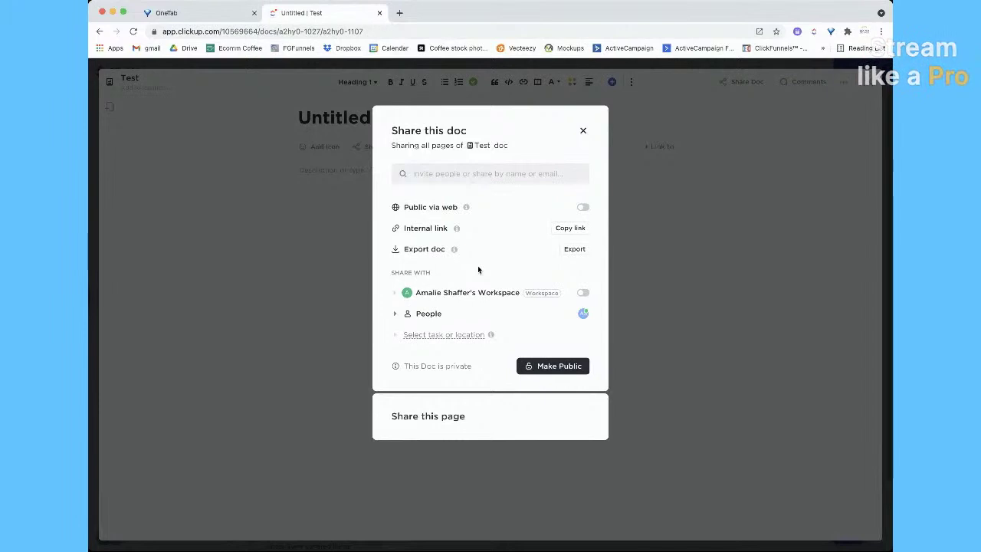
# Review the Test doc's People and task-or-location sharing options, then close sharing and the doc
pyautogui.click(395, 314)
pyautogui.click(396, 315)
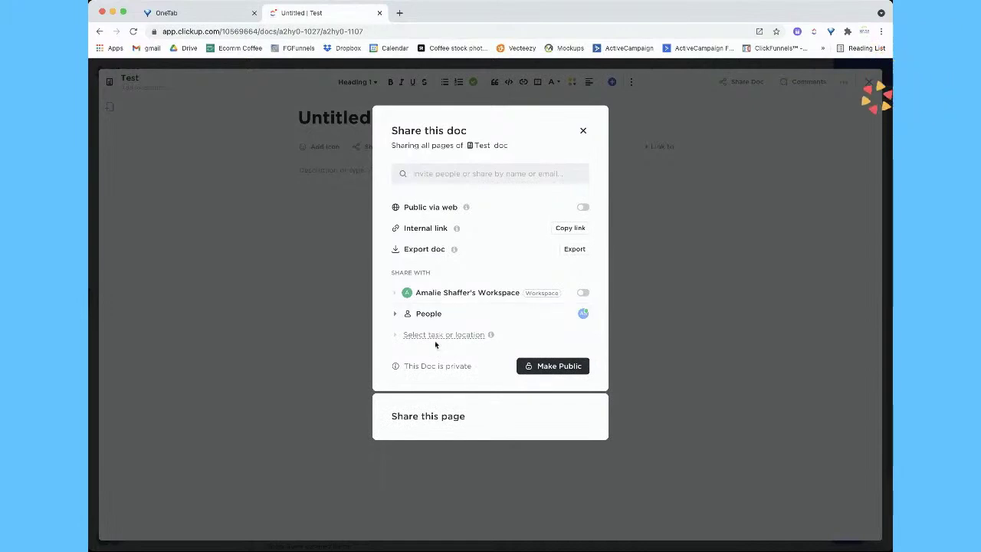
pyautogui.click(448, 335)
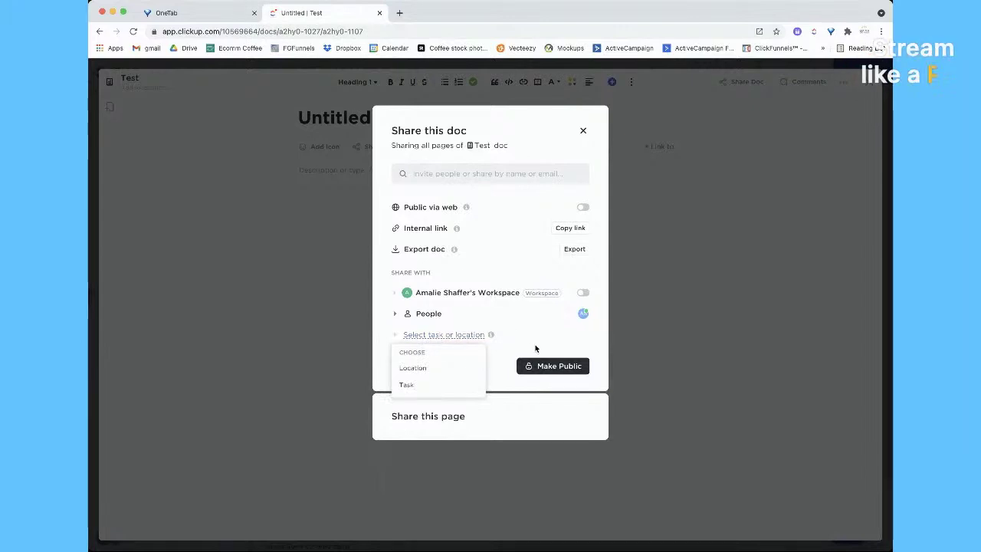
pyautogui.click(547, 368)
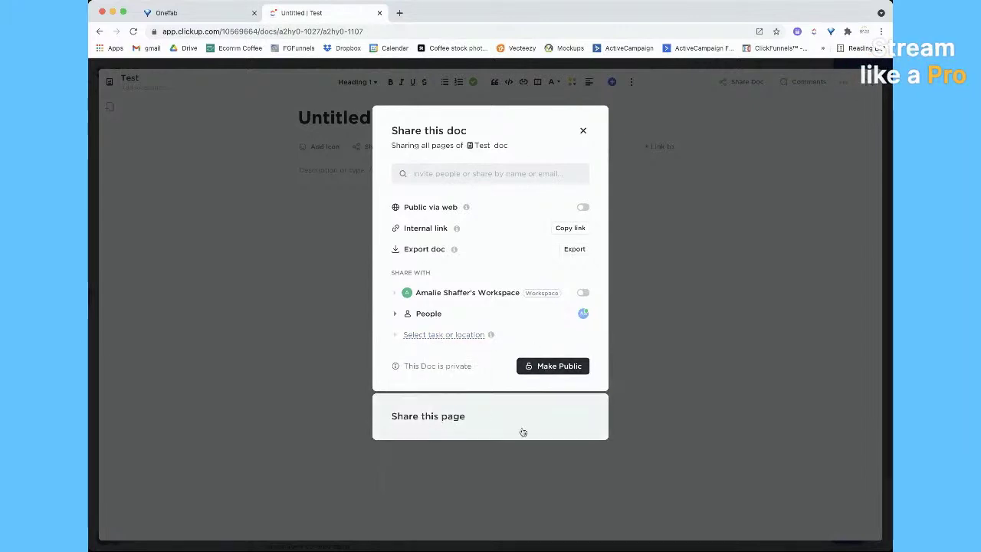
pyautogui.click(583, 132)
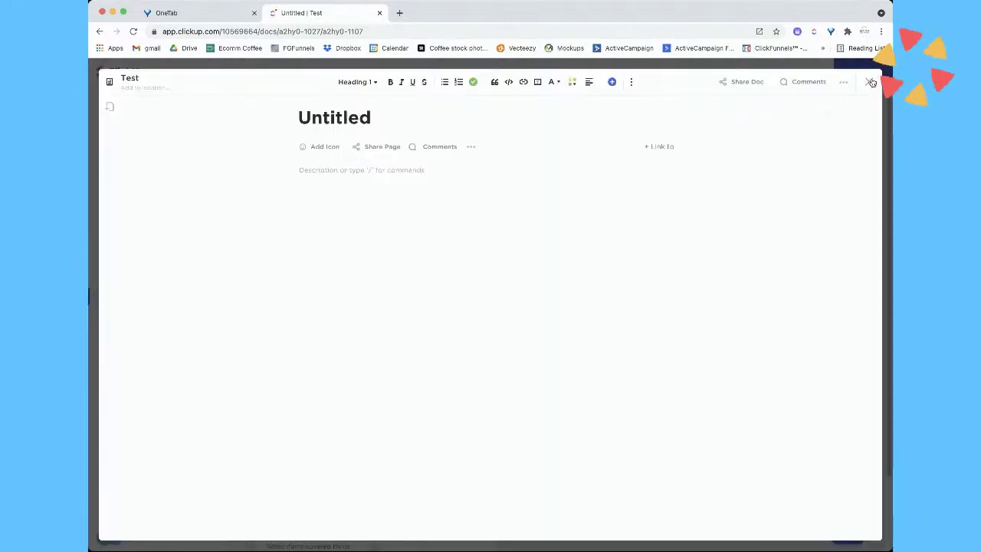
pyautogui.click(871, 82)
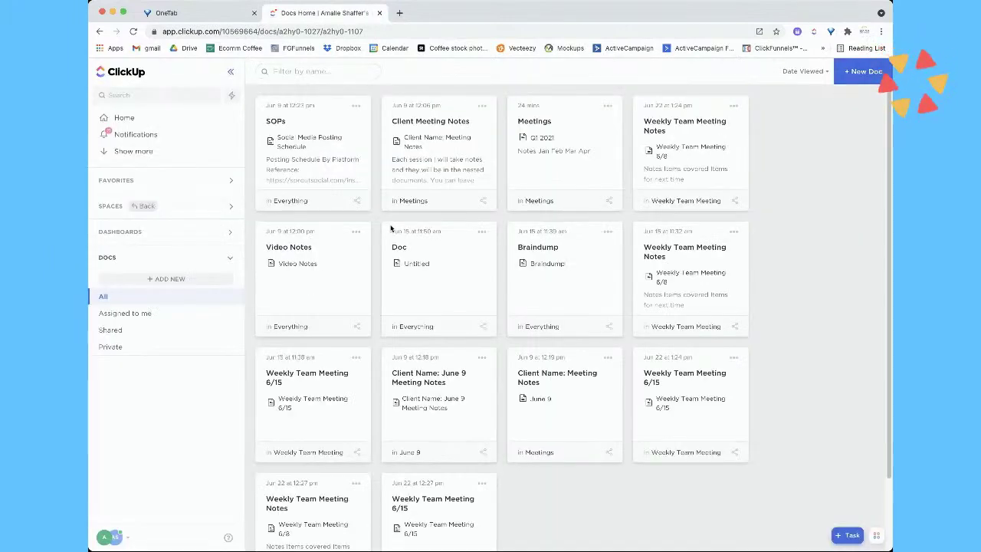
# Open the Meetings doc and save it through Template Center as 'Meeting Notes Template'
pyautogui.click(573, 132)
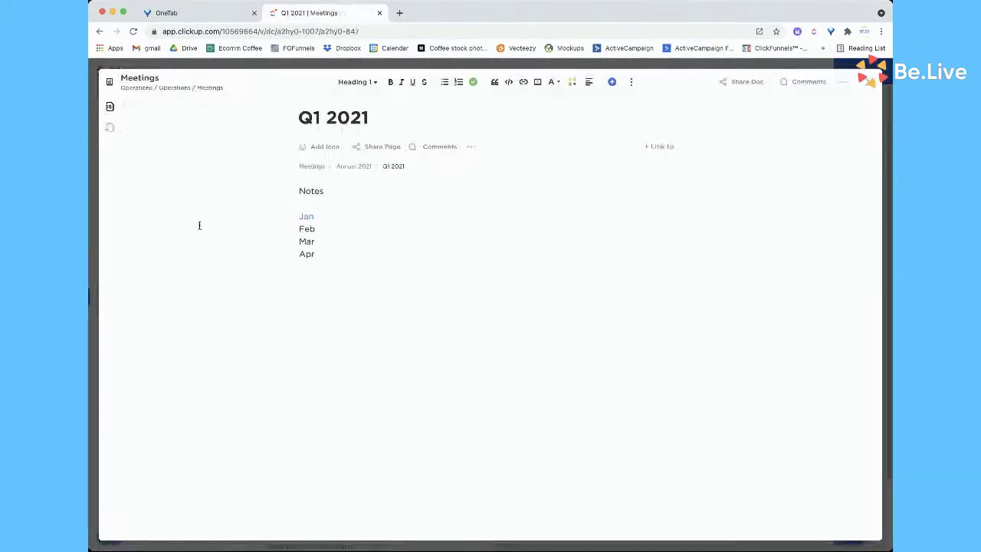
pyautogui.click(110, 106)
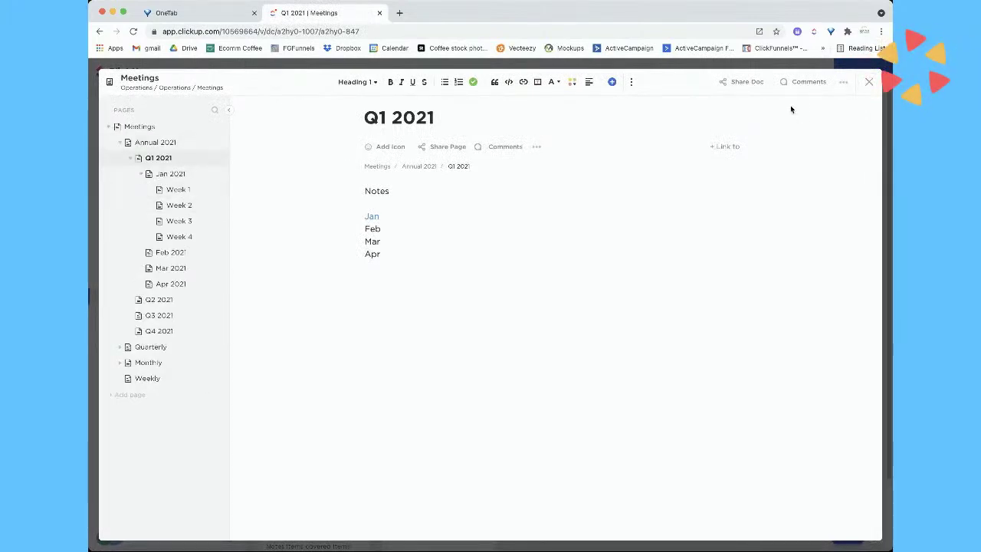
pyautogui.click(844, 86)
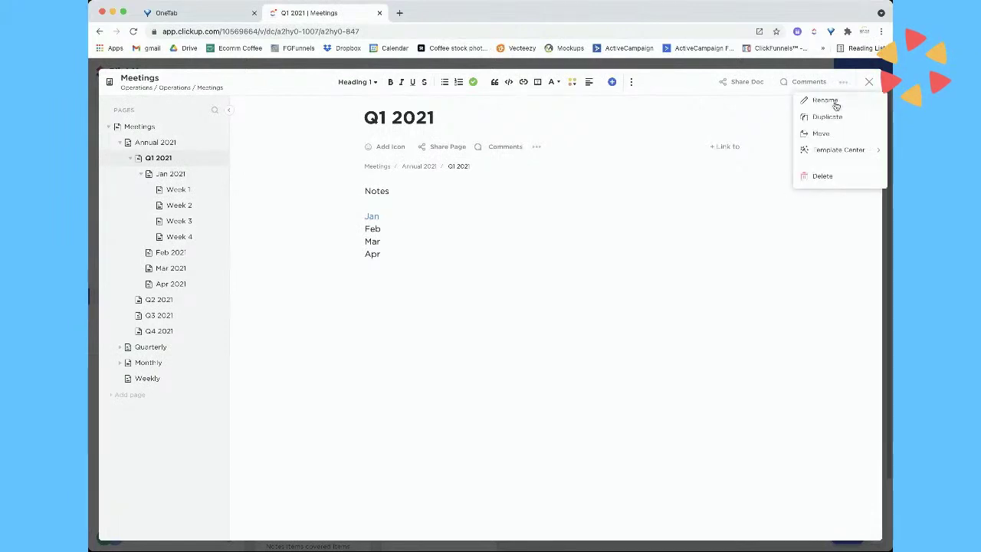
pyautogui.click(840, 153)
pyautogui.click(825, 161)
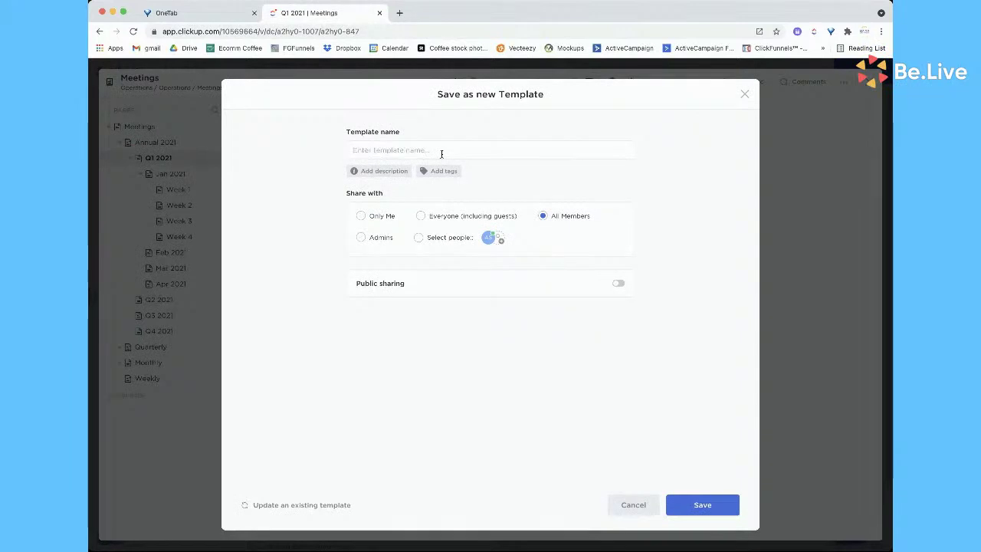
pyautogui.write('Meeting')
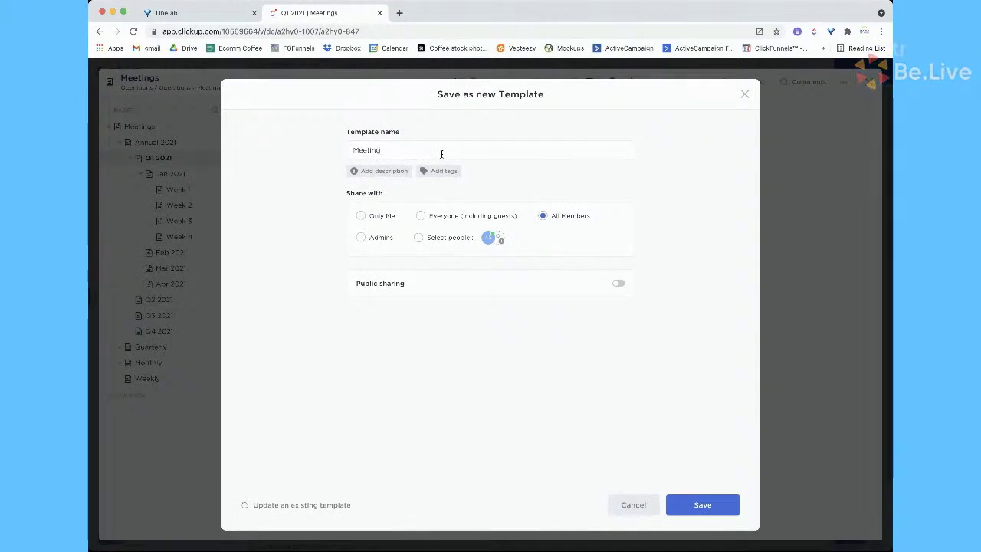
pyautogui.write(' Notes Template')
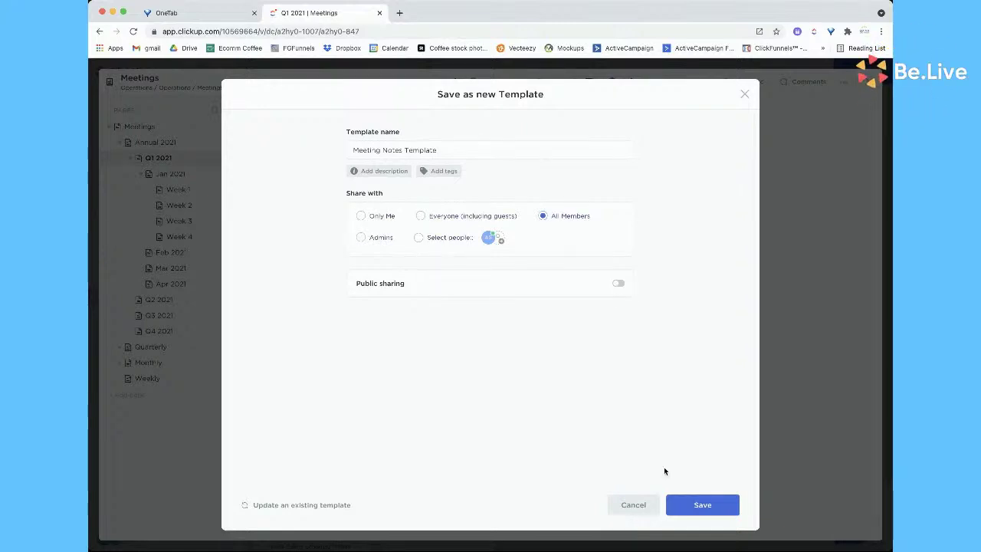
pyautogui.click(706, 508)
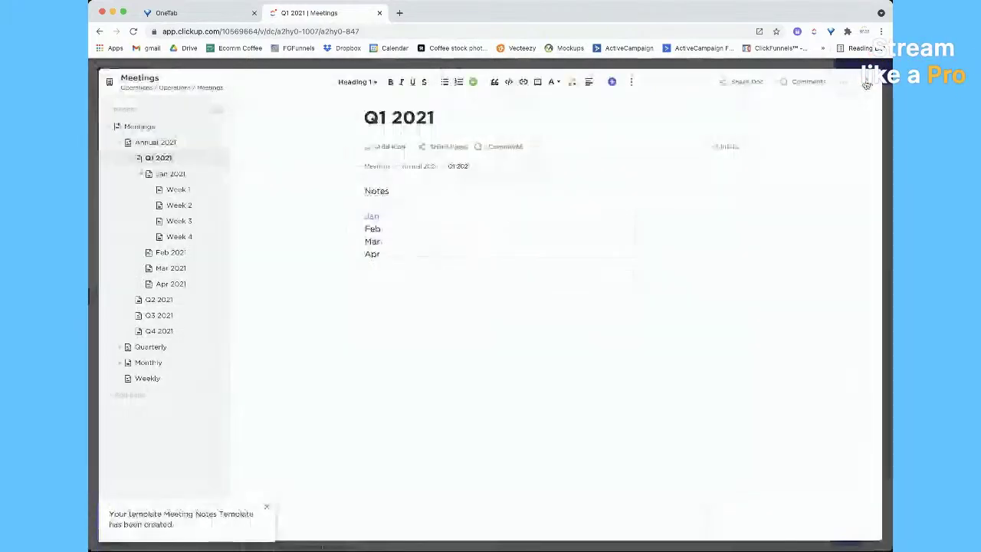
# Create a new doc and apply the Meeting Notes Template to it
pyautogui.click(866, 82)
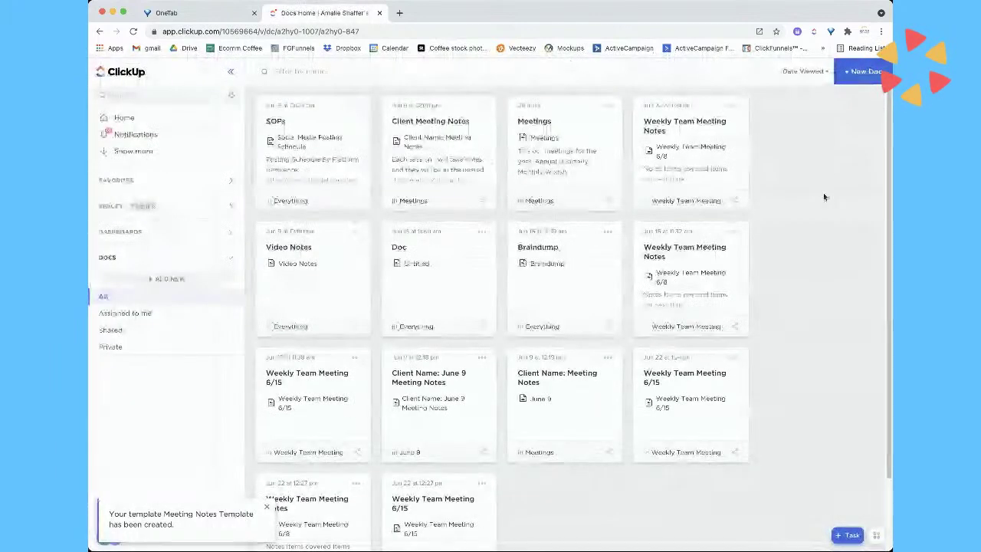
pyautogui.click(850, 72)
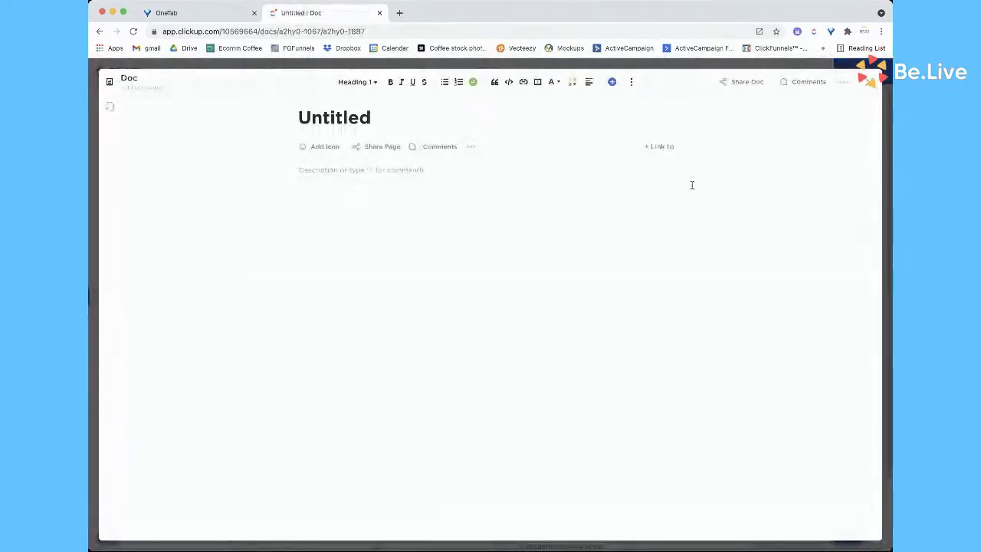
pyautogui.click(843, 82)
pyautogui.click(828, 132)
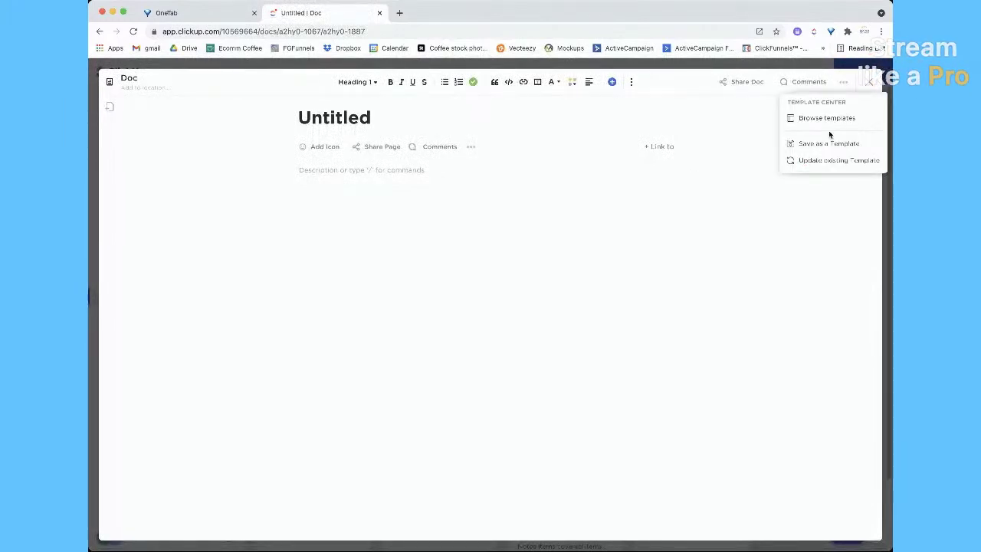
pyautogui.click(815, 120)
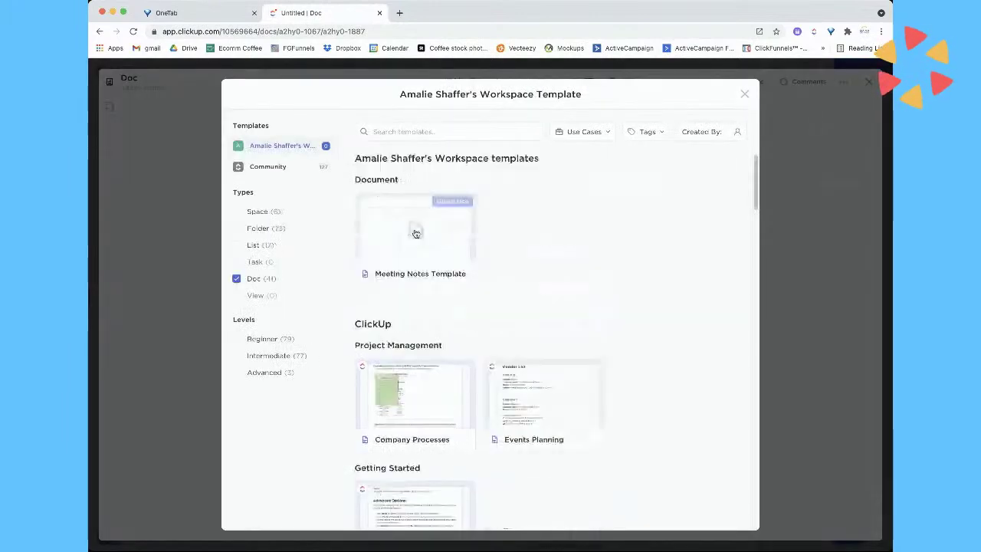
pyautogui.click(452, 200)
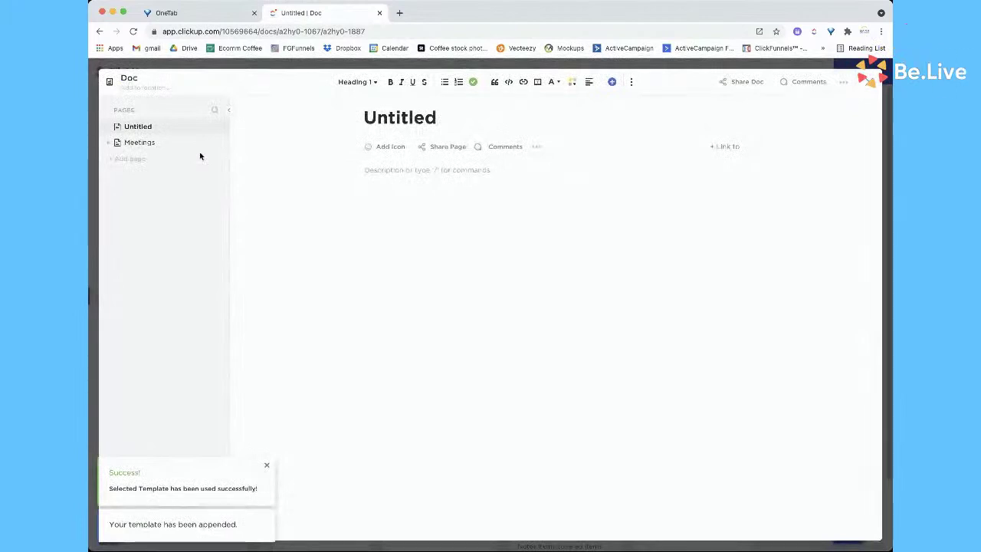
# Trash the empty Untitled page under Meetings and return to the docs grid
pyautogui.click(108, 144)
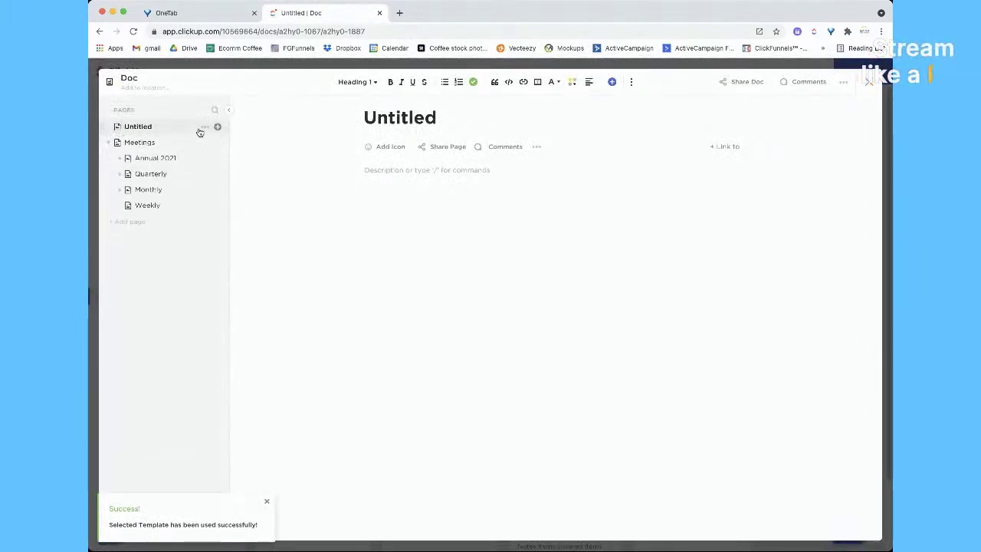
pyautogui.click(215, 126)
pyautogui.click(302, 149)
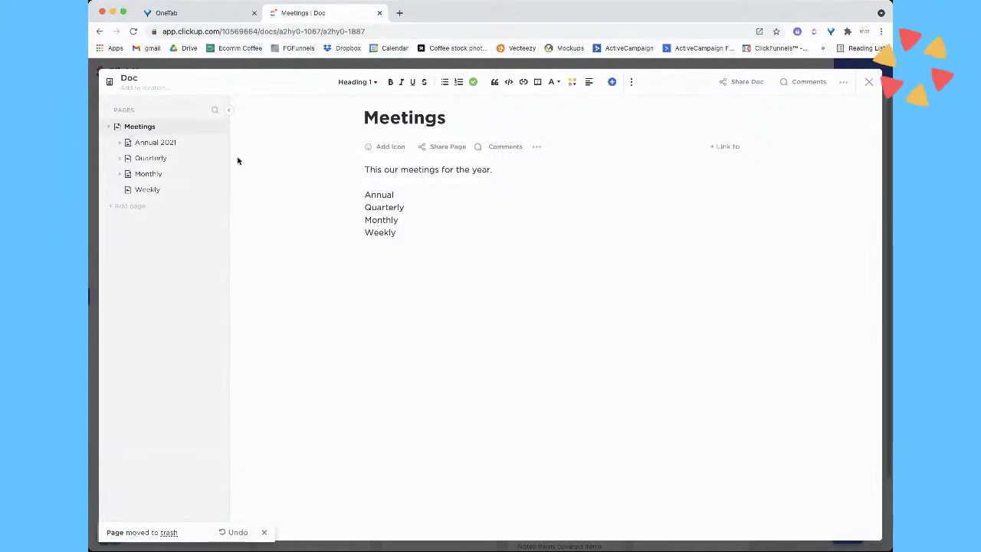
pyautogui.click(870, 85)
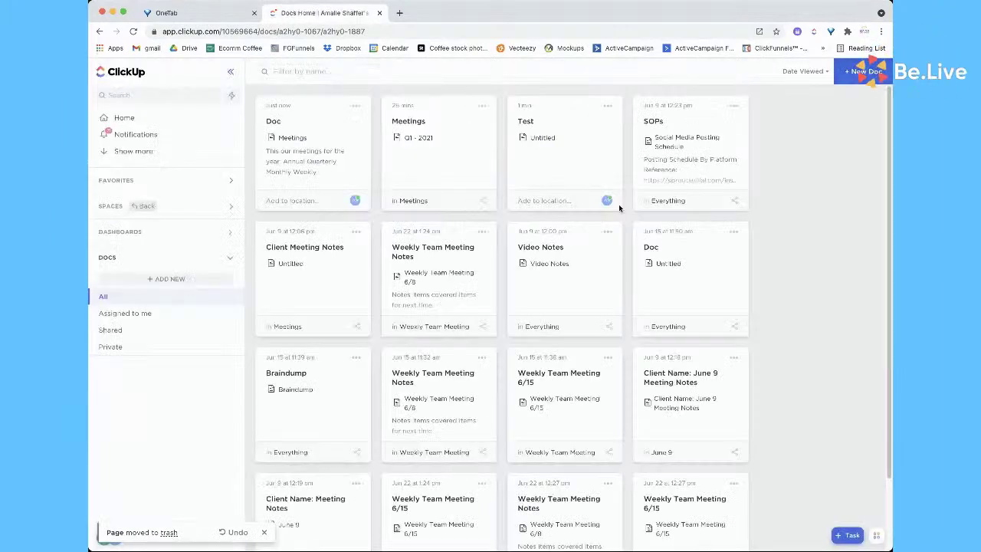